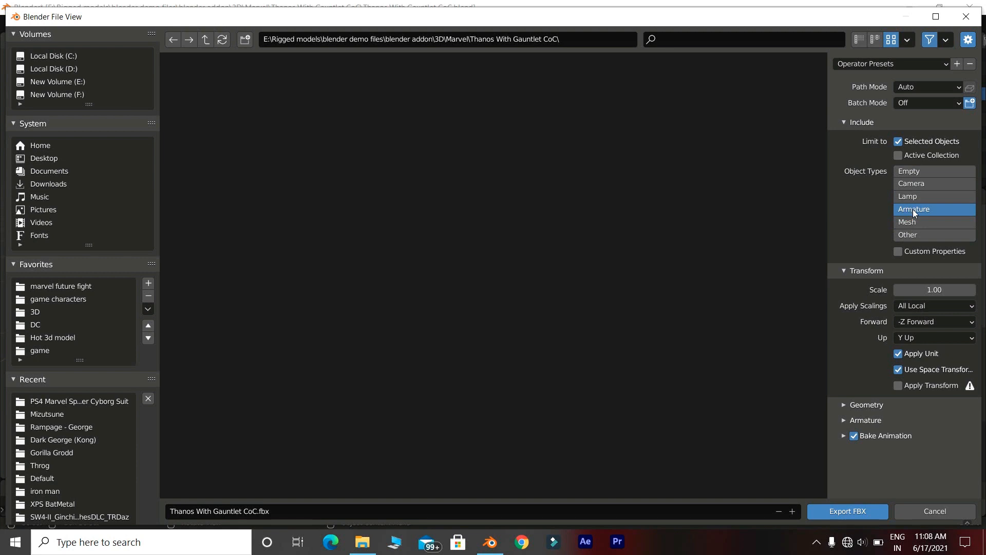
- Export Thanos With Gauntlet CoC.fbx with Mesh and Other added to the object types and the path mode set to Copy
shift+click(913, 218)
shift+click(913, 231)
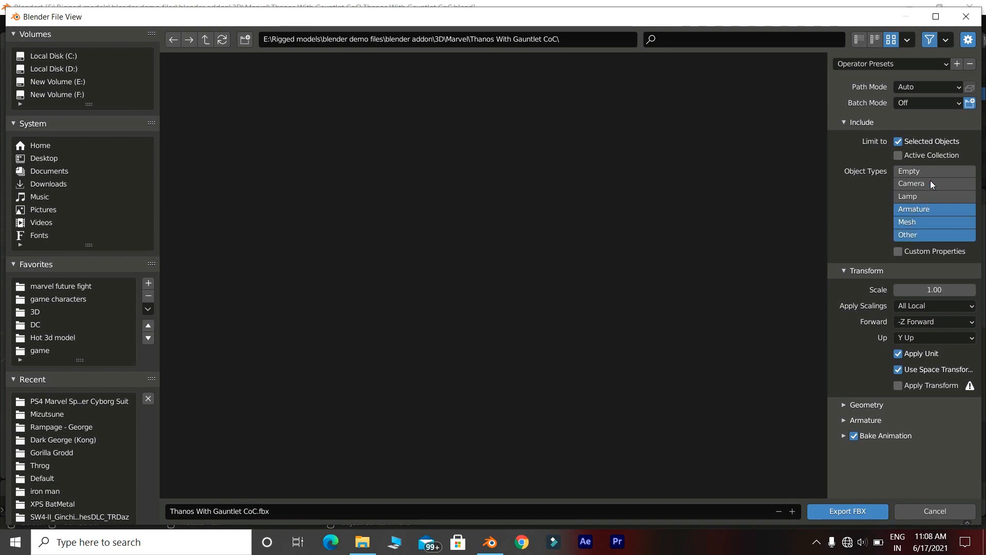
click(943, 86)
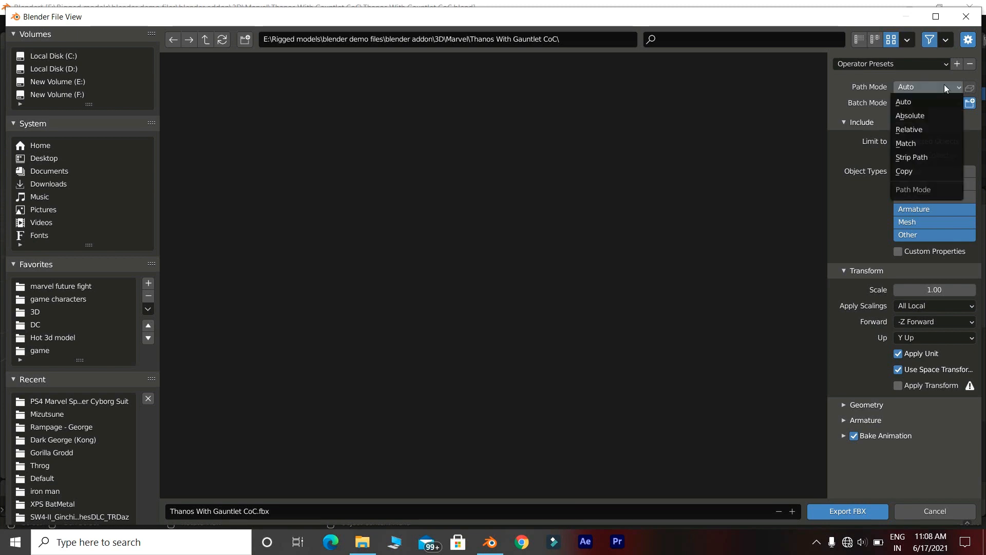
click(906, 172)
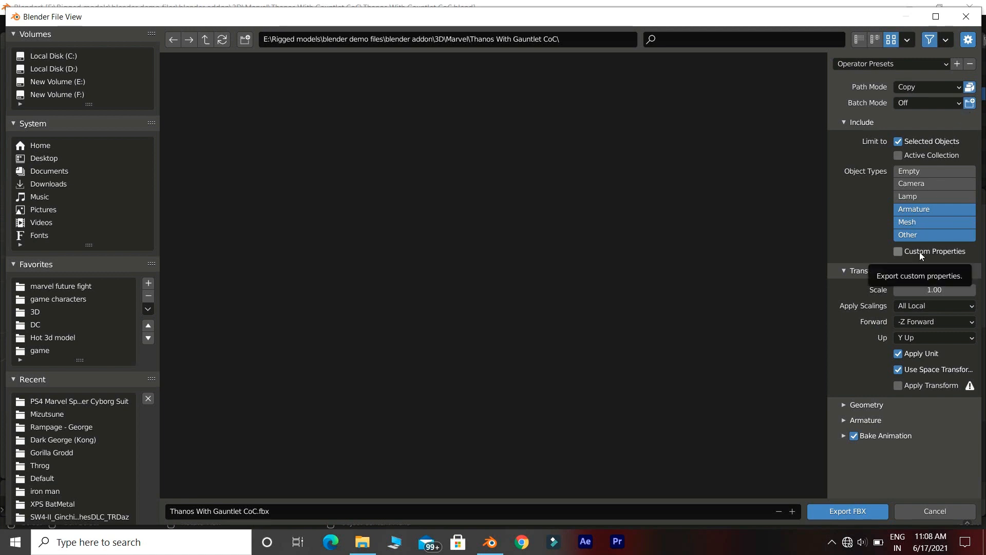
click(857, 511)
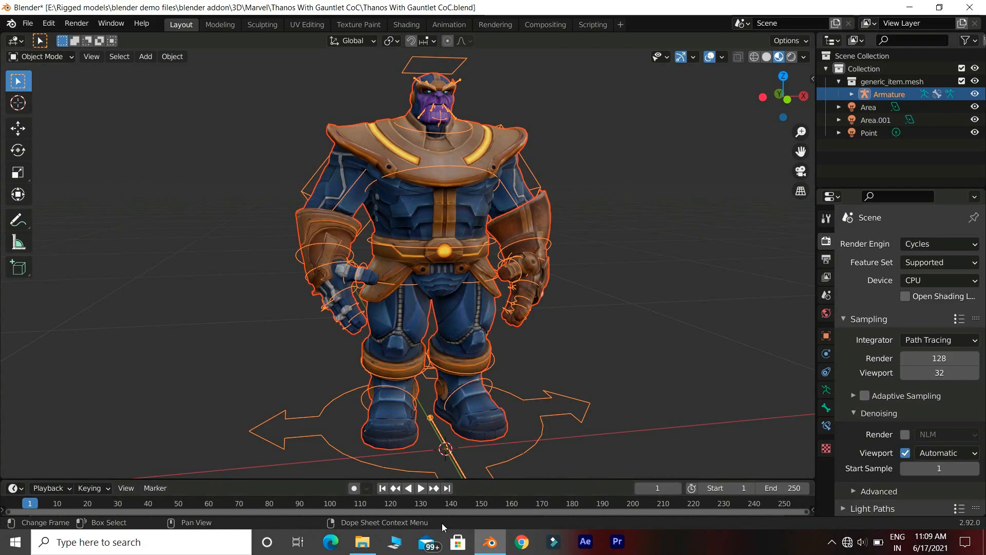
- Import the exported Thanos With Gauntlet CoC FBX from File Explorer into Unreal Editor's Stylized_Forest folder as a skeletal mesh
click(363, 542)
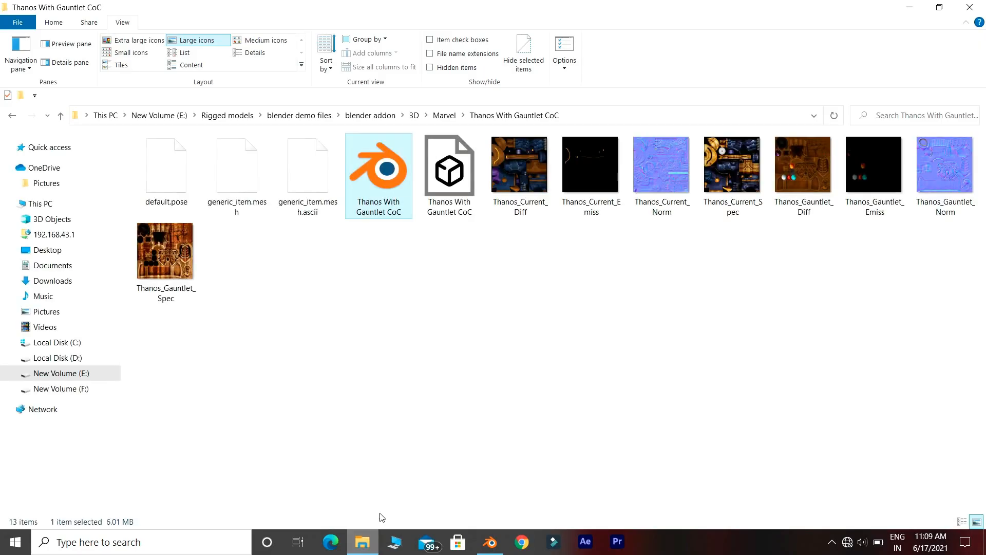
click(449, 205)
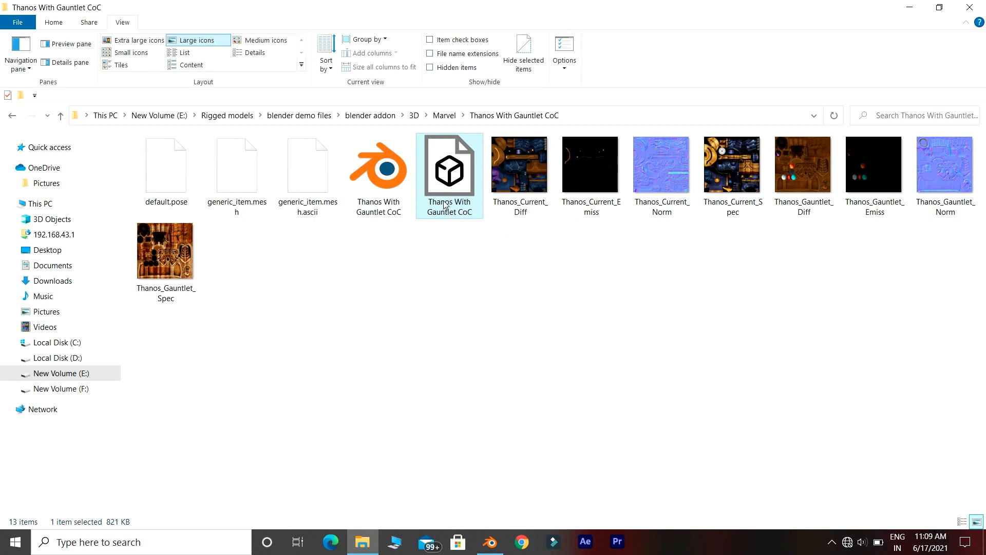
drag(445, 206, 502, 485)
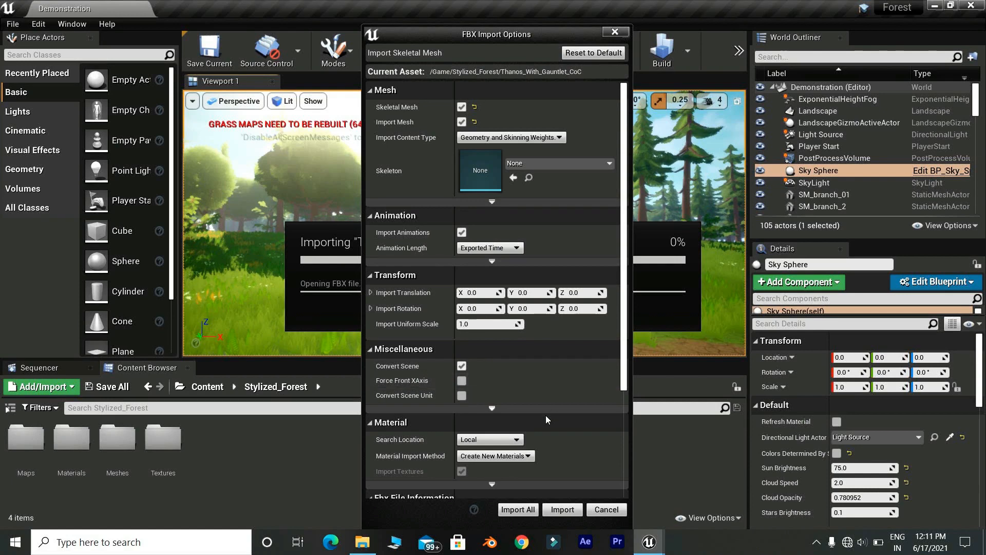
click(552, 510)
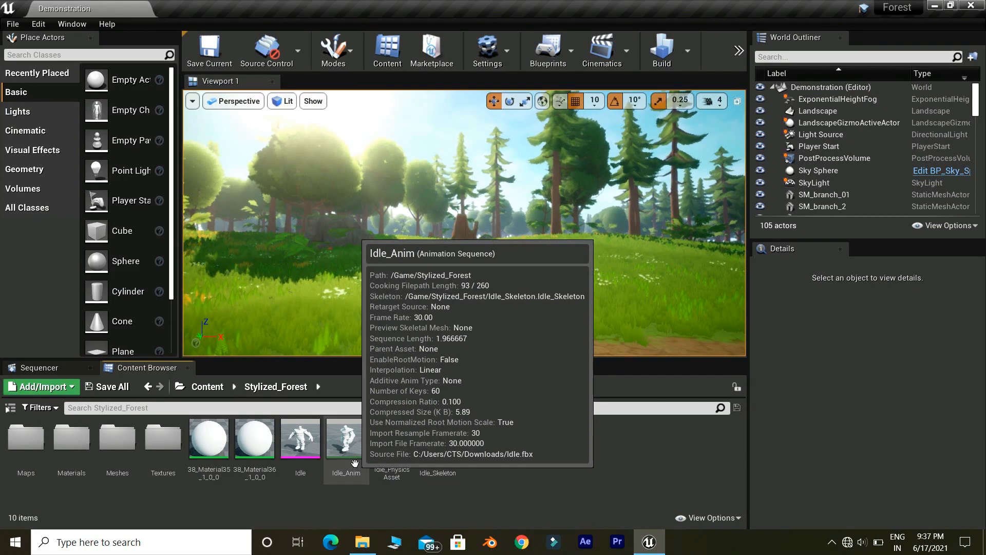
- Preview the Idle_Anim animation sequence in the animation editor and close it
double_click(346, 442)
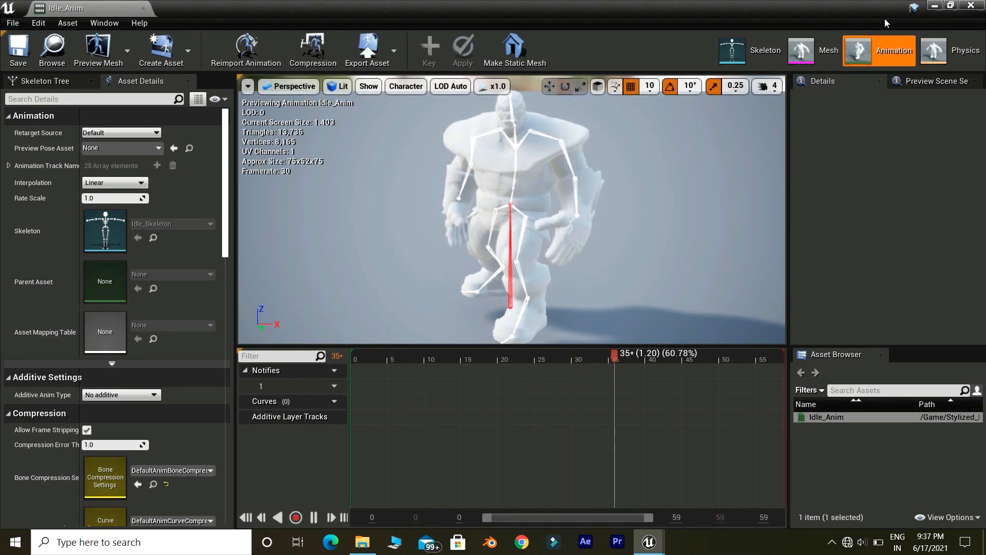
click(975, 5)
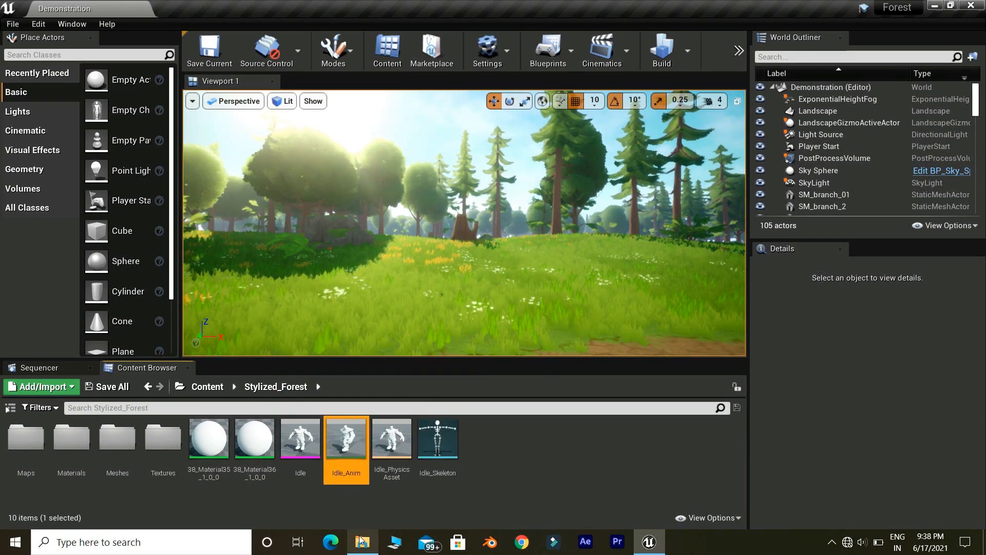
- Import all eight Thanos texture images, from Thanos_Current_Diff to Thanos_Gauntlet_Spec, from File Explorer into Unreal Editor's Stylized_Forest folder
click(362, 541)
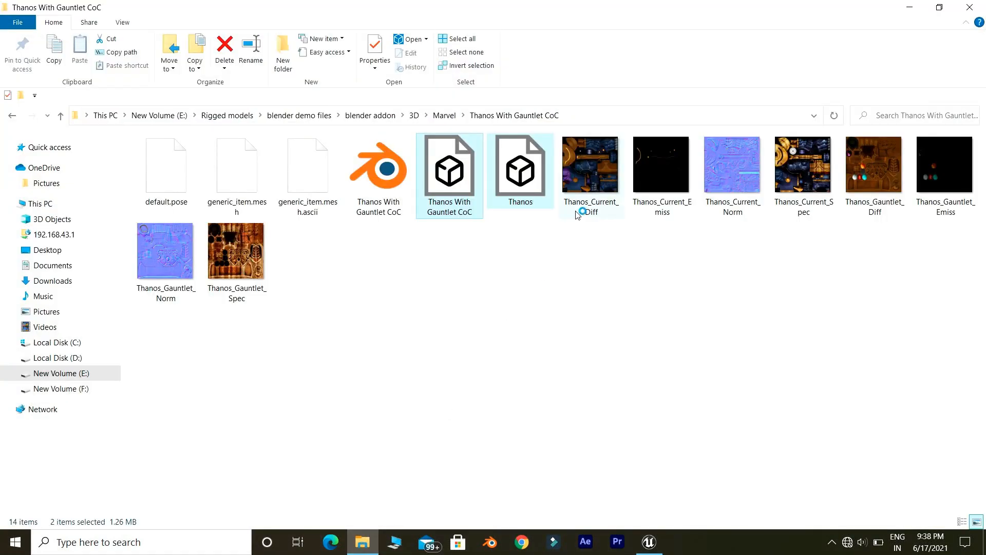
click(581, 211)
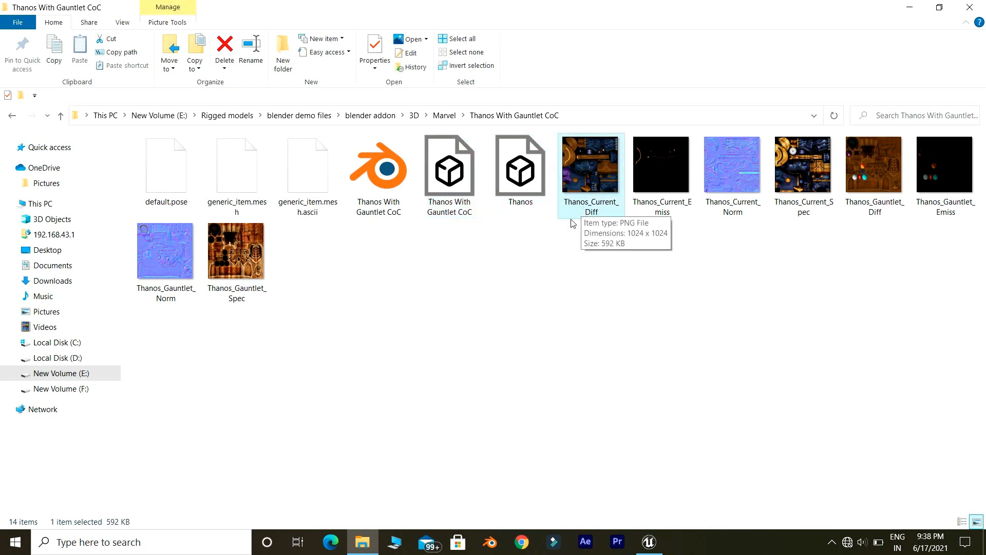
shift+click(255, 284)
drag(248, 269, 432, 350)
drag(613, 471, 538, 488)
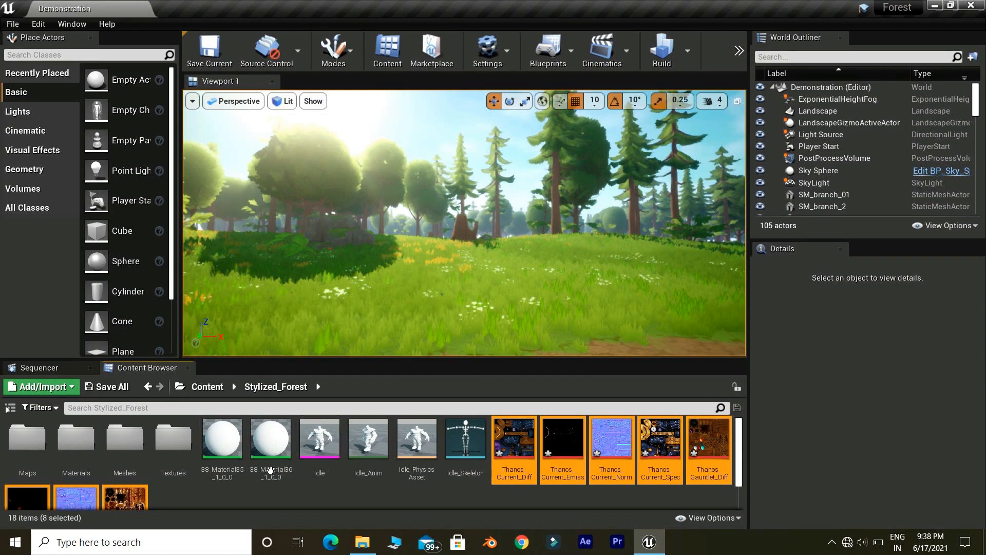
- Delete the Param colour node that feeds Base Color in the 38_Material35_1_0_0 material graph
double_click(231, 456)
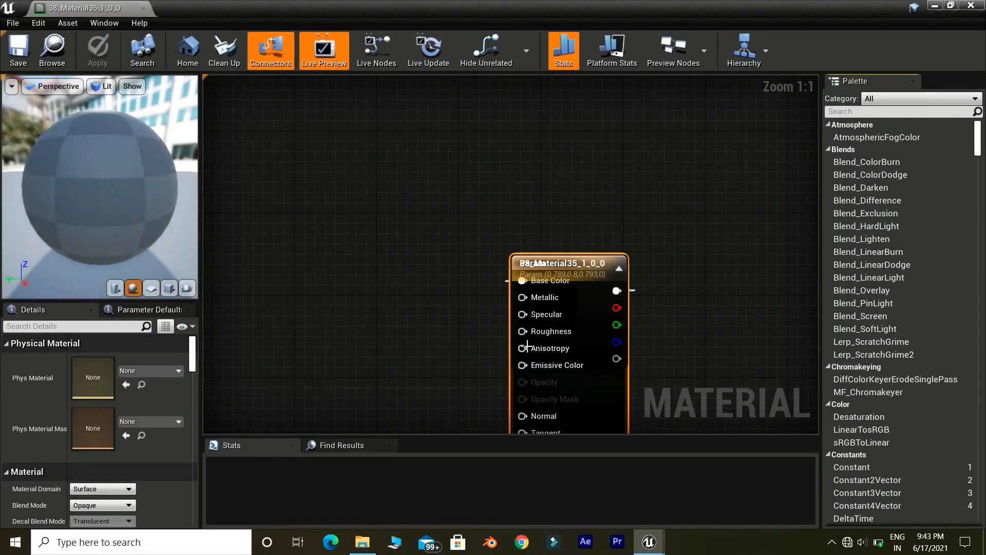
drag(520, 145, 674, 155)
drag(529, 170, 466, 200)
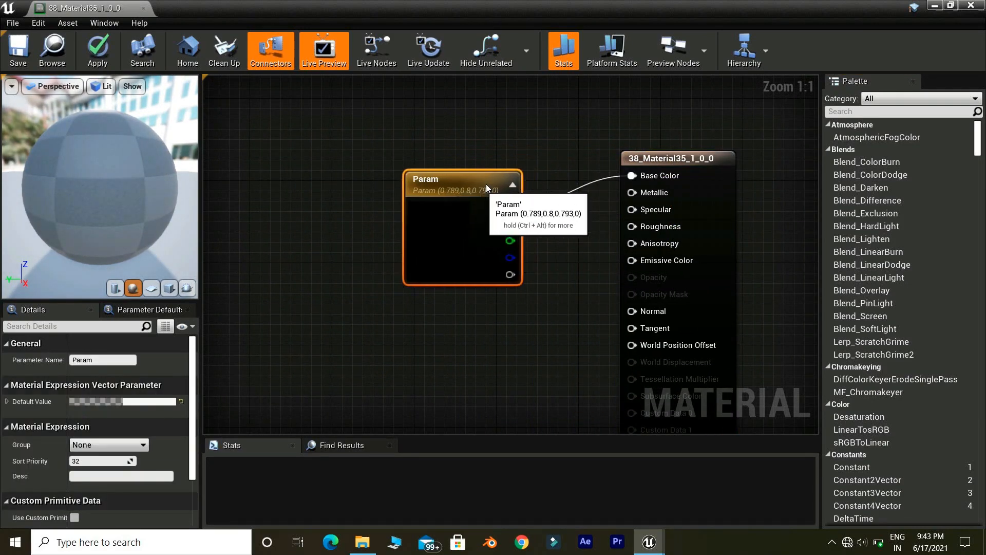
key(Delete)
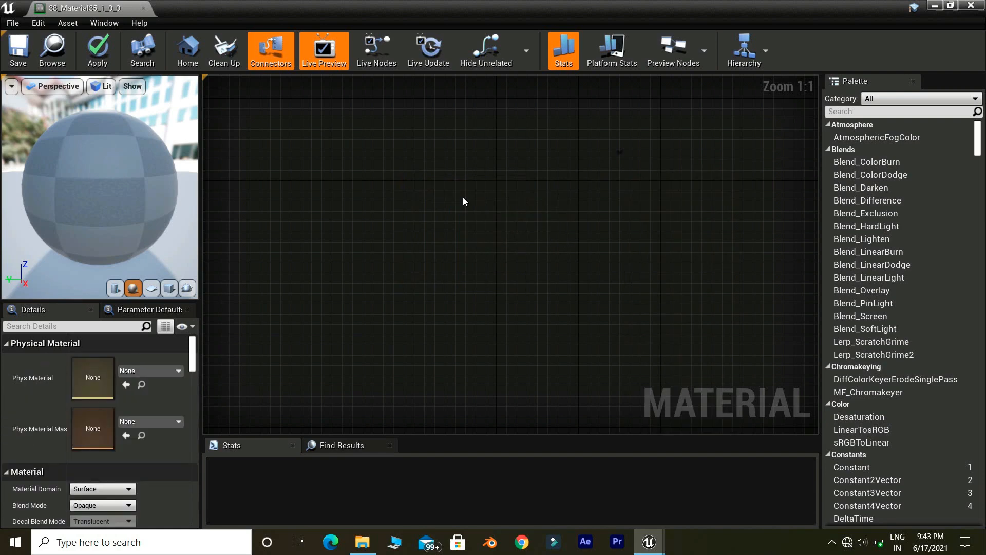
- Add the Thanos_Current Diff, Emiss, Norm and Spec textures to the 38_Material35_1_0_0 graph as texture samples
drag(476, 13, 304, 87)
click(528, 468)
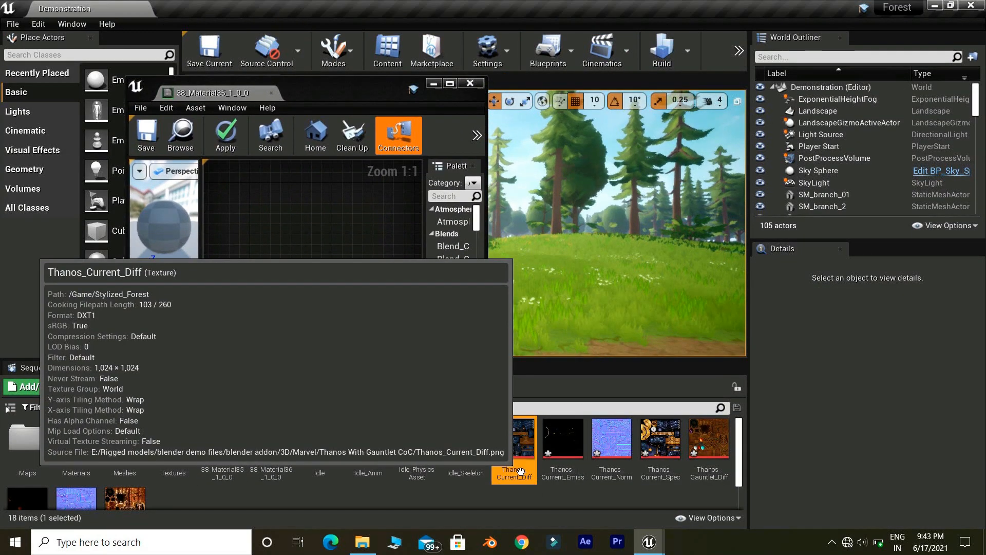
shift+click(651, 458)
drag(651, 458, 300, 260)
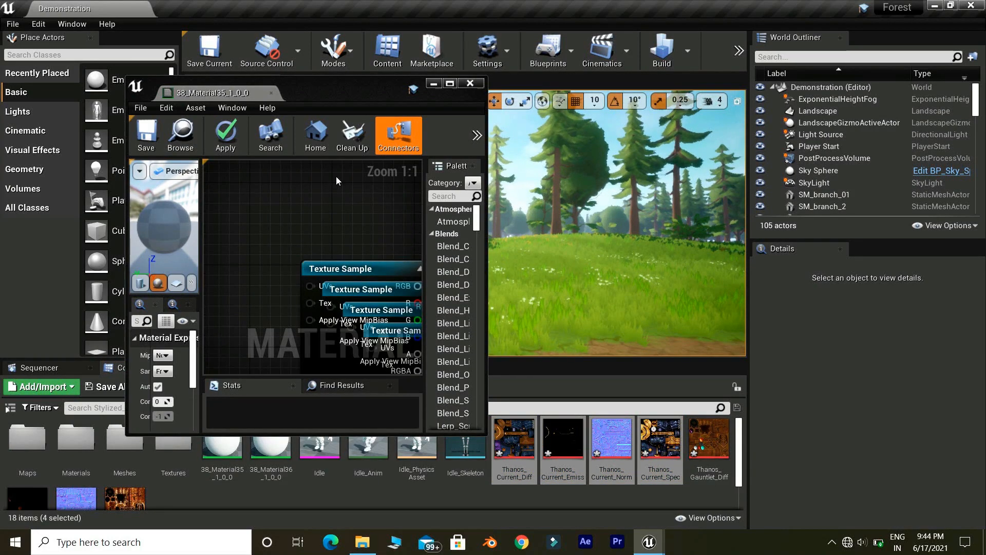
drag(362, 82, 267, 23)
drag(593, 4, 592, 2)
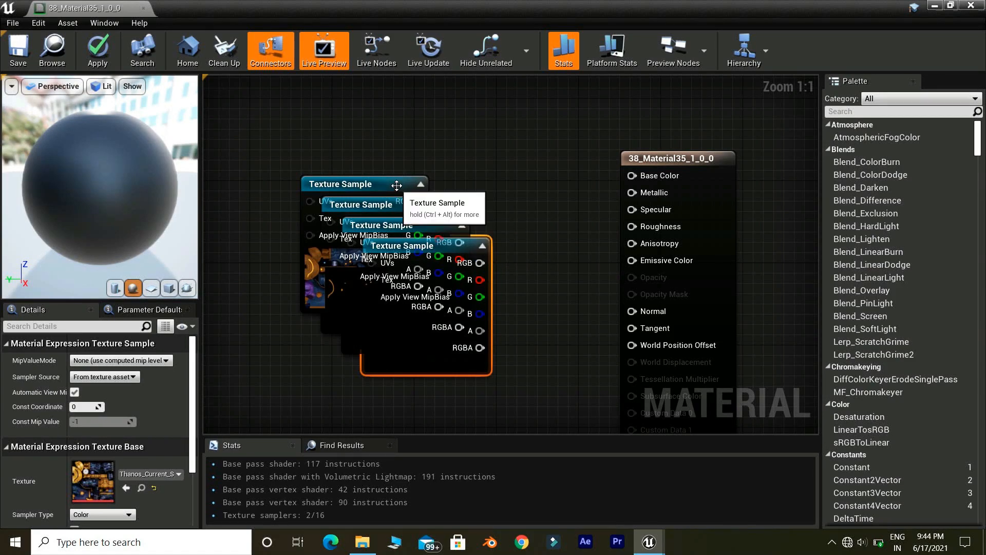
- Connect the Thanos_Current_Diff texture's RGB to Base Color and the Thanos_Current_Spec texture's RGB to Specular
drag(396, 183, 428, 118)
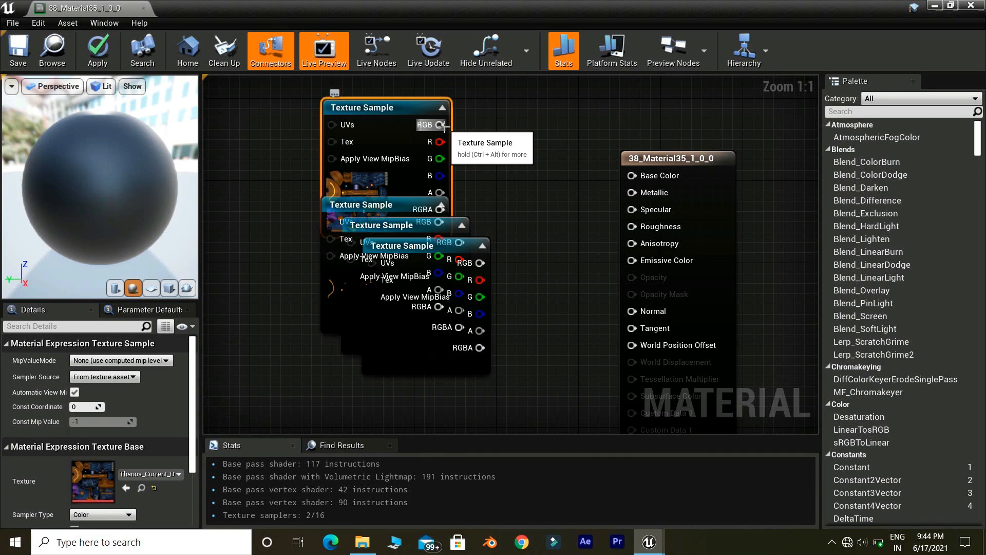
drag(440, 125, 632, 175)
drag(404, 244, 456, 321)
drag(532, 340, 554, 323)
drag(610, 221, 632, 210)
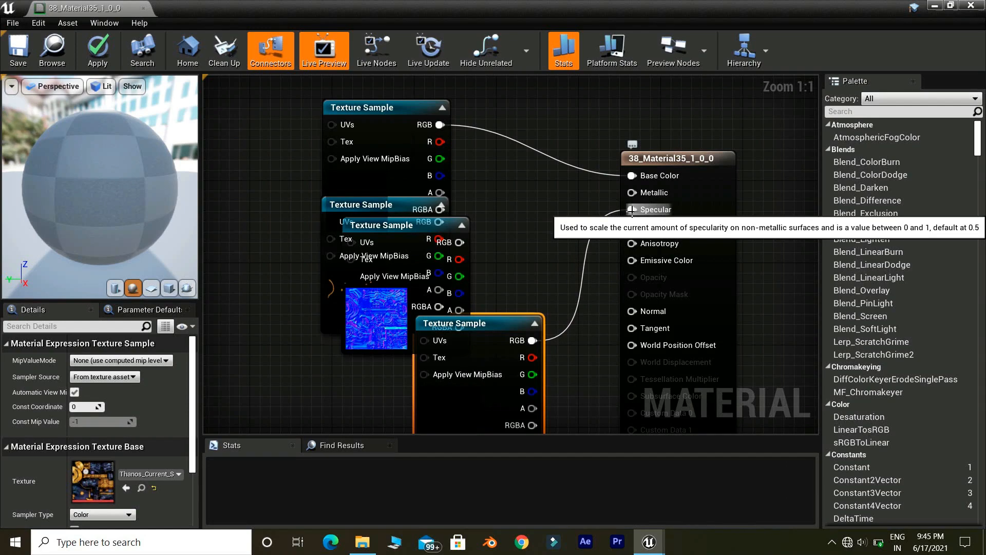
- Connect the Thanos_Current_Emiss texture's RGB to Emissive Color and the Thanos_Current_Norm texture's RGB to Normal, saving the applied material
drag(378, 243, 272, 335)
right_drag(347, 312, 340, 202)
drag(439, 114, 463, 111)
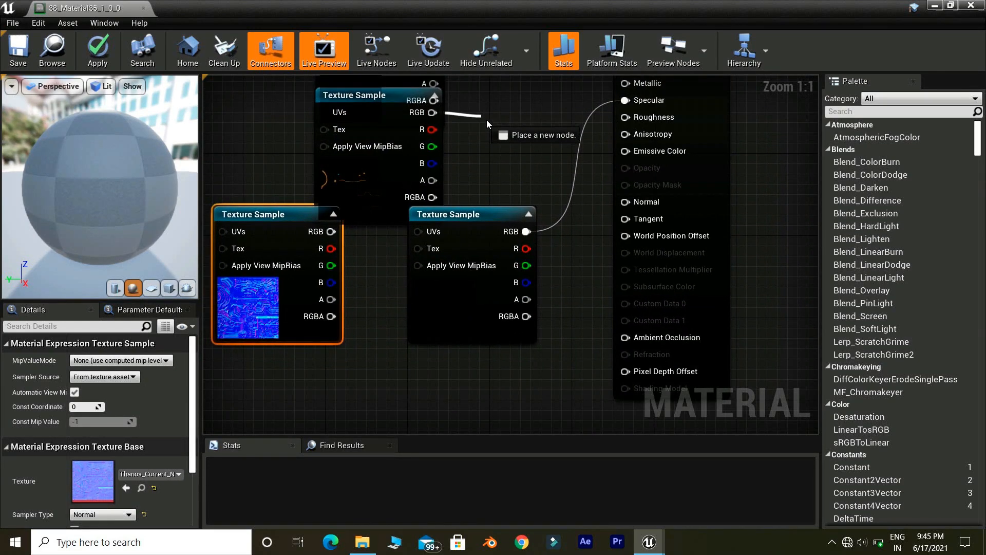
drag(512, 135, 637, 156)
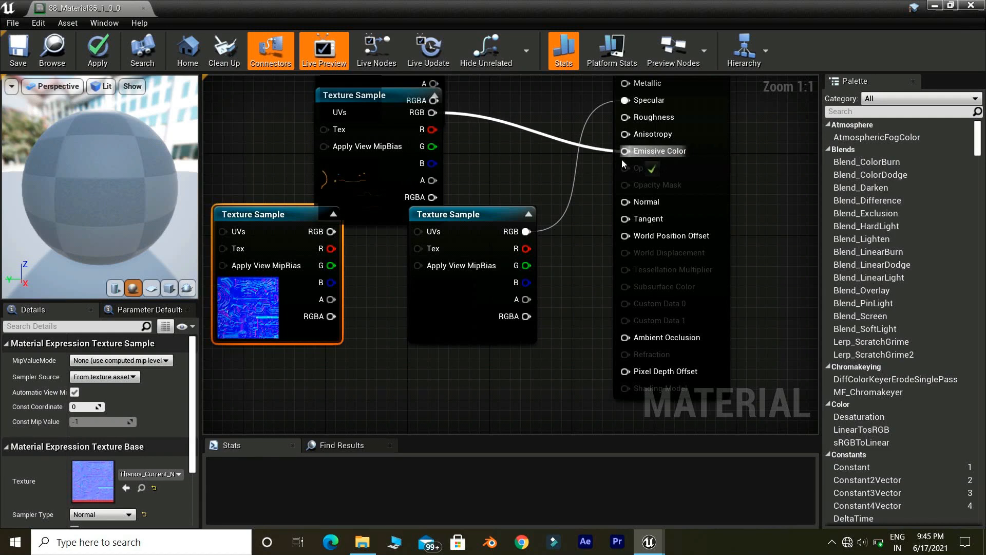
drag(335, 236, 623, 203)
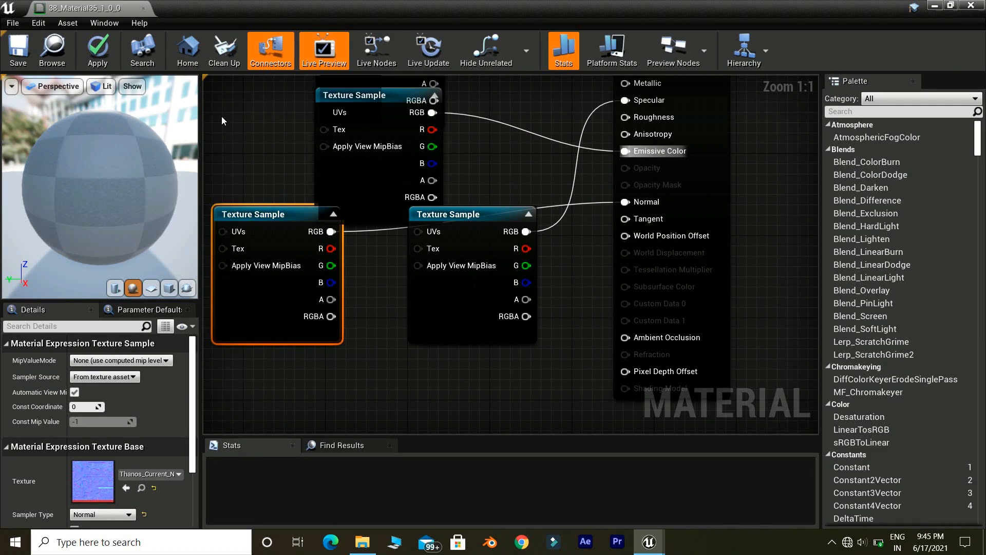
click(100, 56)
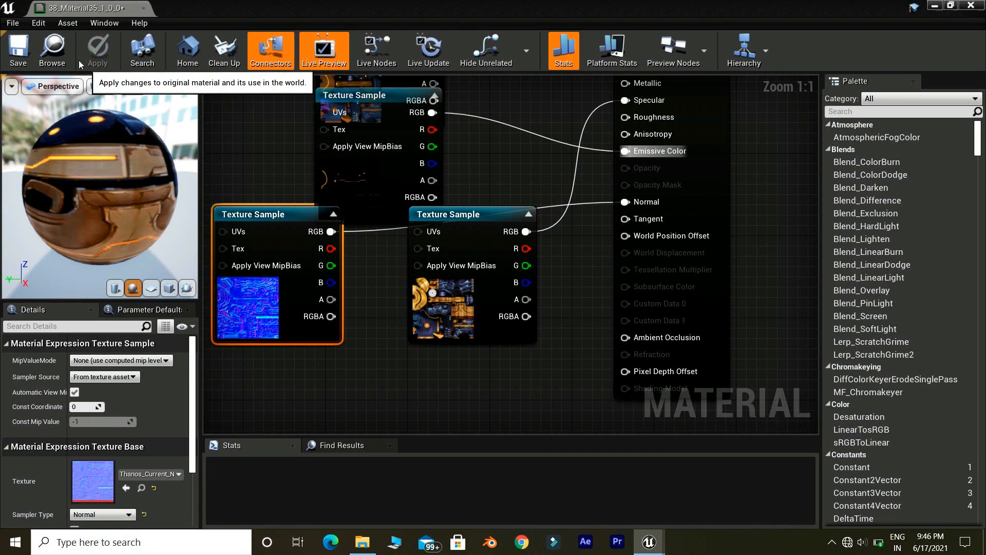
click(18, 52)
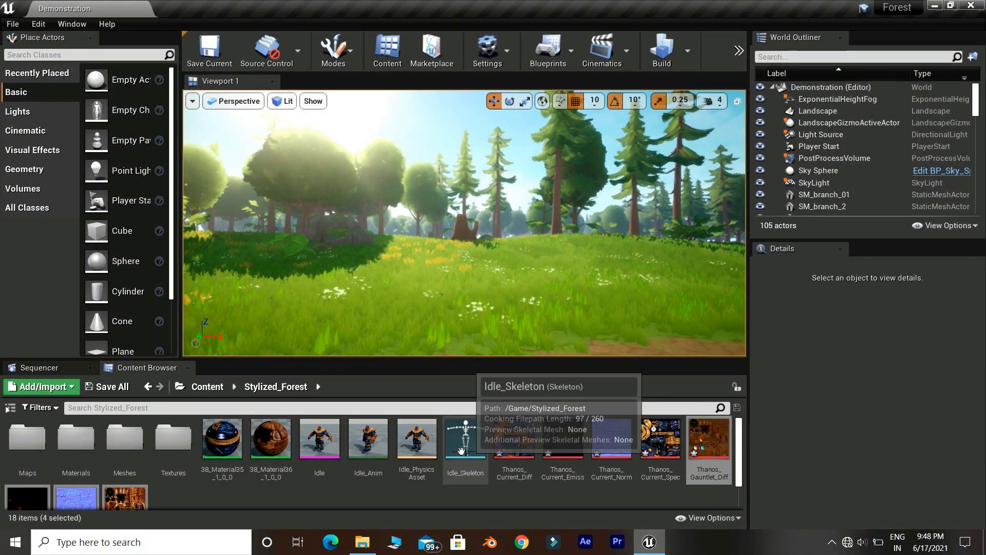
- Place the Idle character on the grass in the level's foreground and scale it uniformly to 8
double_click(372, 451)
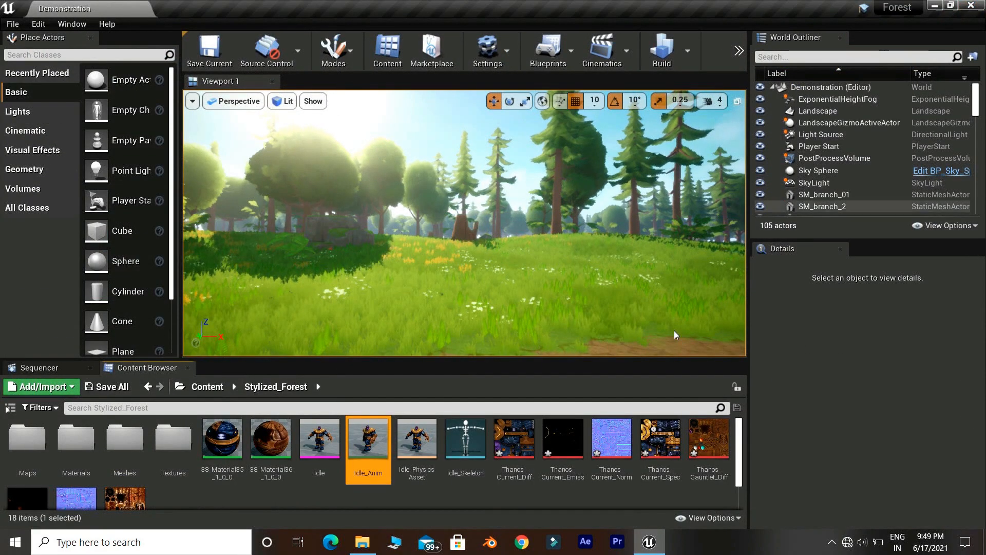
drag(380, 448, 405, 346)
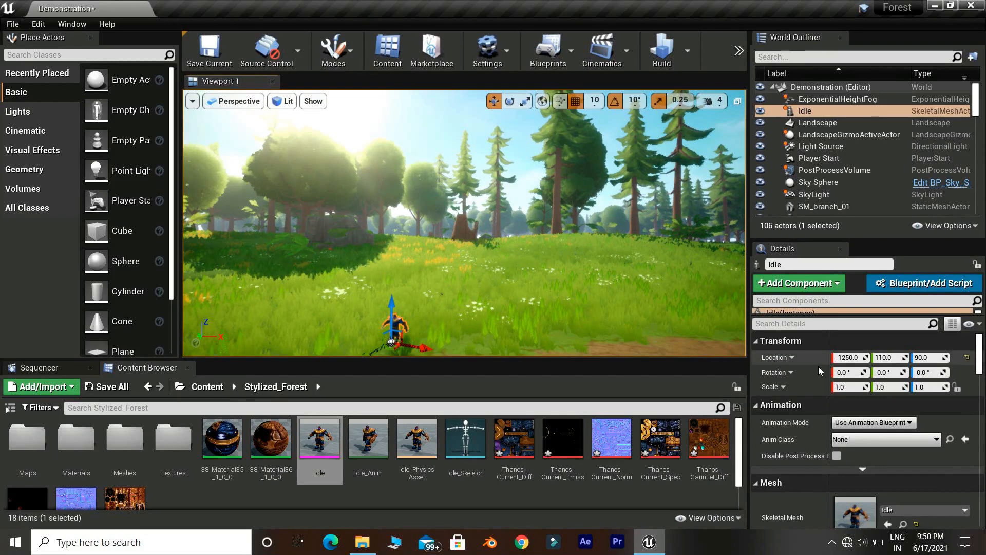
click(958, 387)
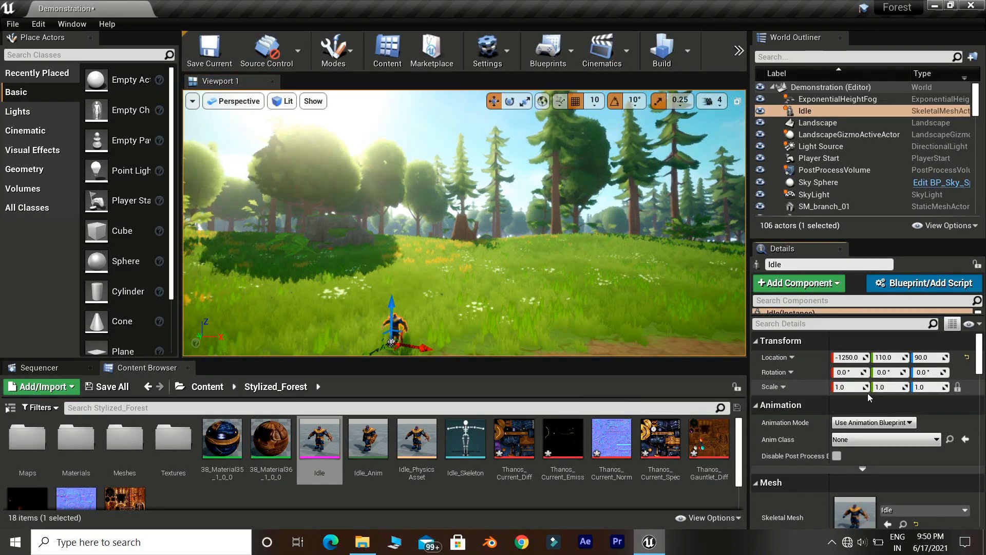
click(847, 386)
text(8)
key(Return)
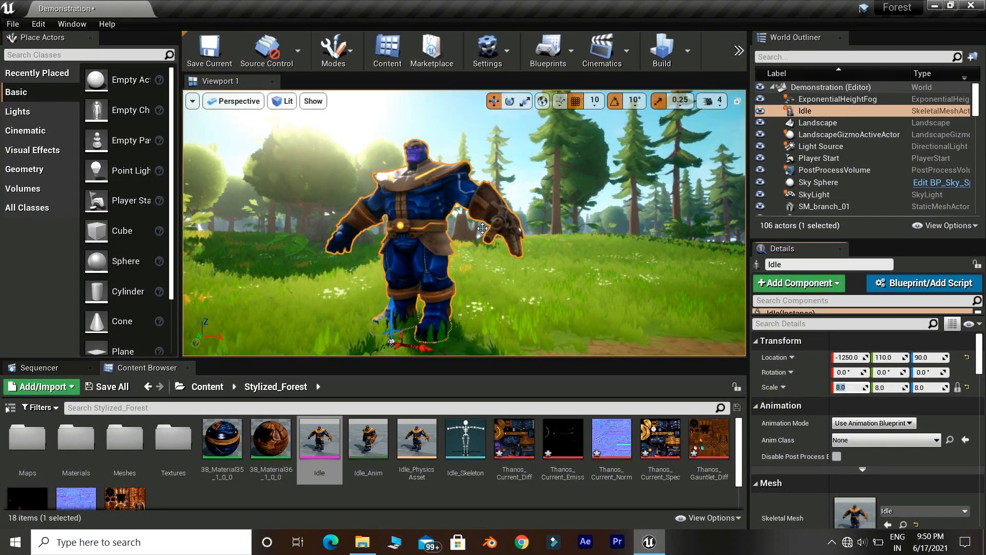
- Rotate the Idle character to -30° about the Z axis so that it faces the camera
click(509, 101)
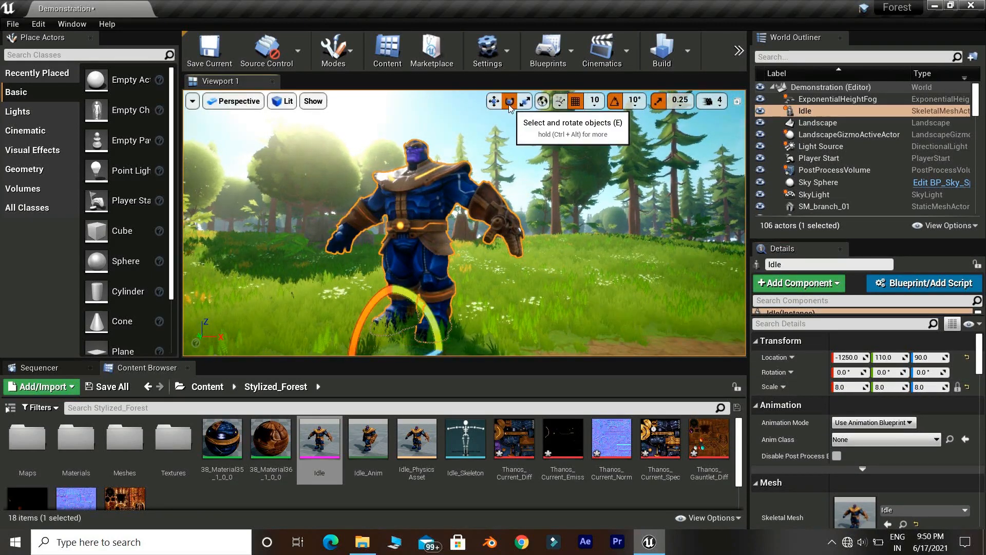
drag(429, 351, 443, 347)
key(w)
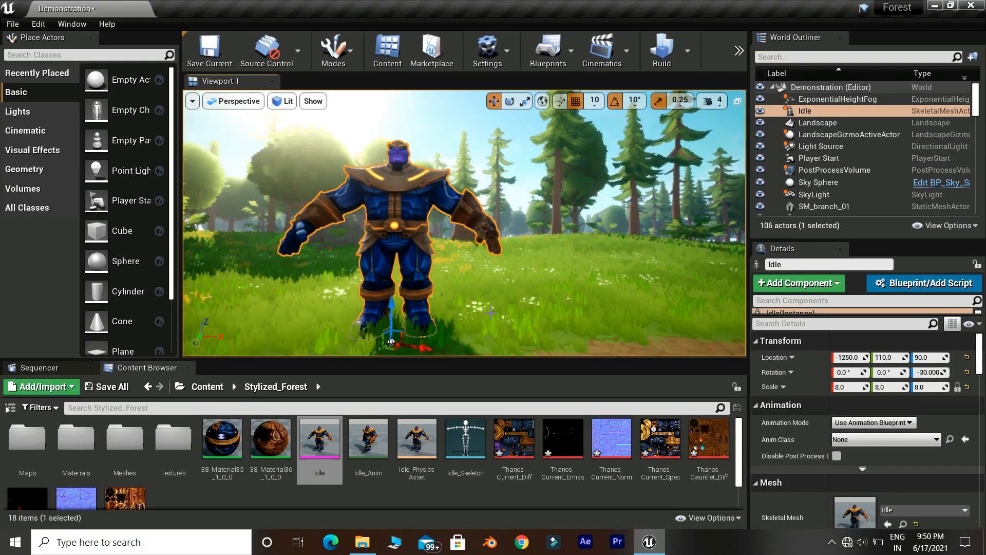
mouse_move(469, 155)
right_down()
mouse_move(442, 216)
mouse_move(444, 185)
mouse_move(469, 155)
mouse_move(463, 123)
mouse_move(465, 165)
right_up()
key(w)
key(s)
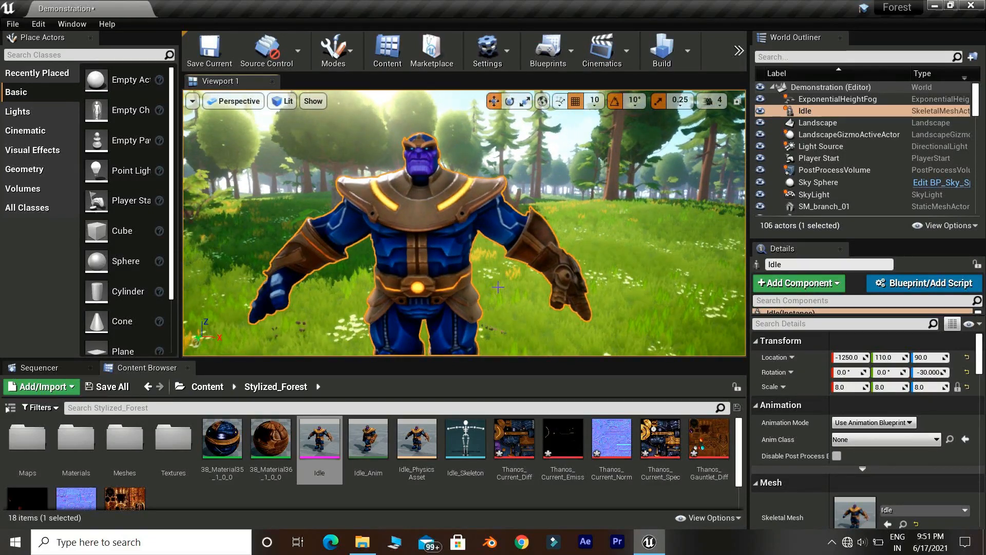
- Create a level sequence named Thanos in the Content folder and add a cine camera to it, framing the character
click(613, 55)
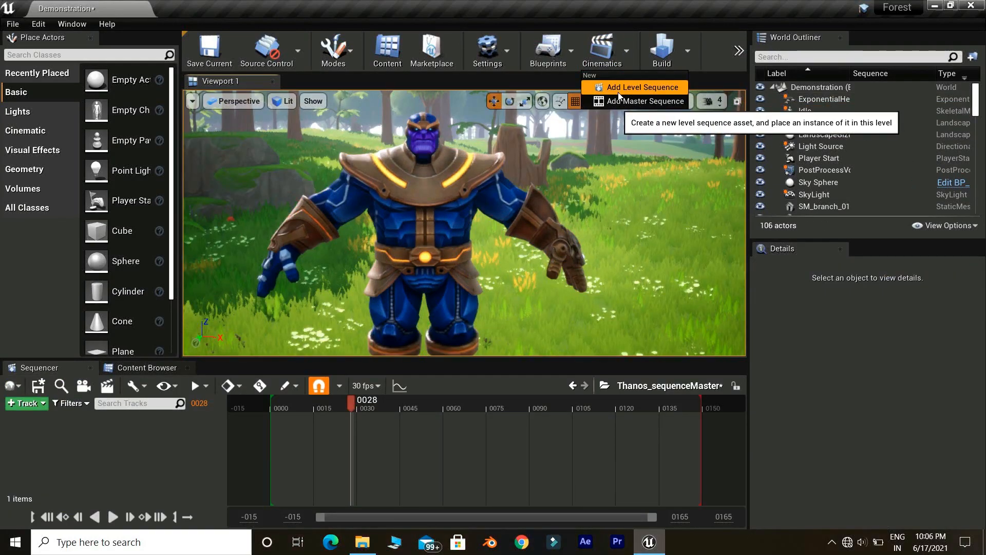
click(617, 91)
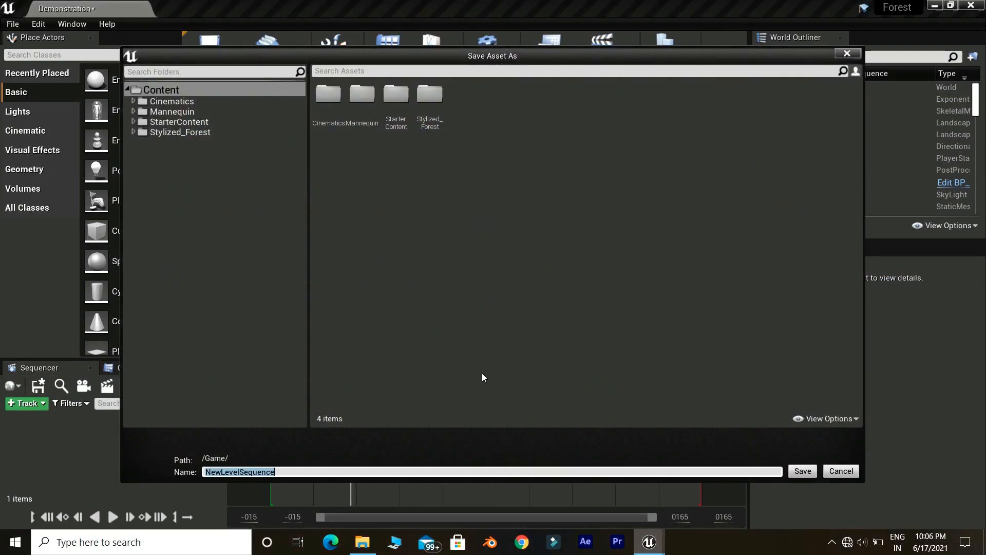
text(Thanos)
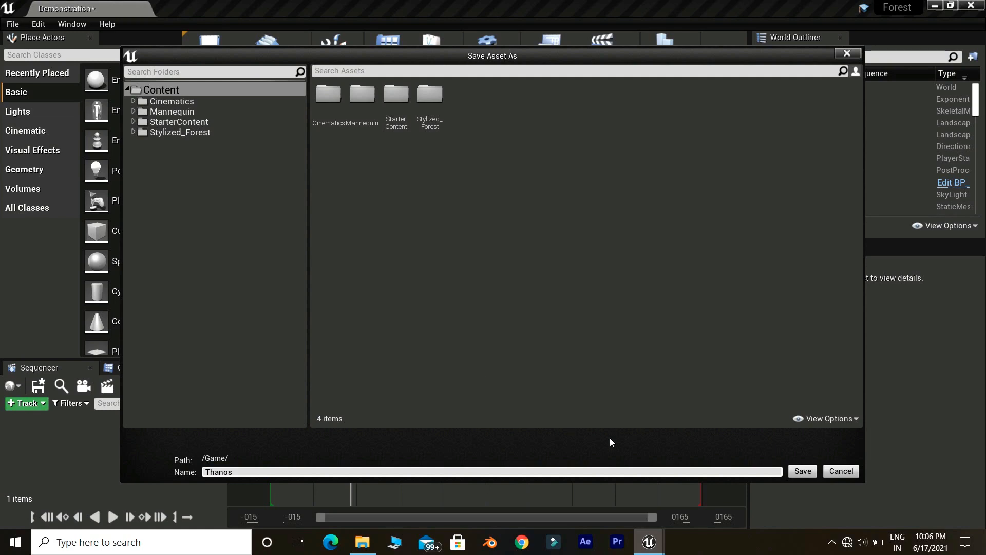
click(799, 471)
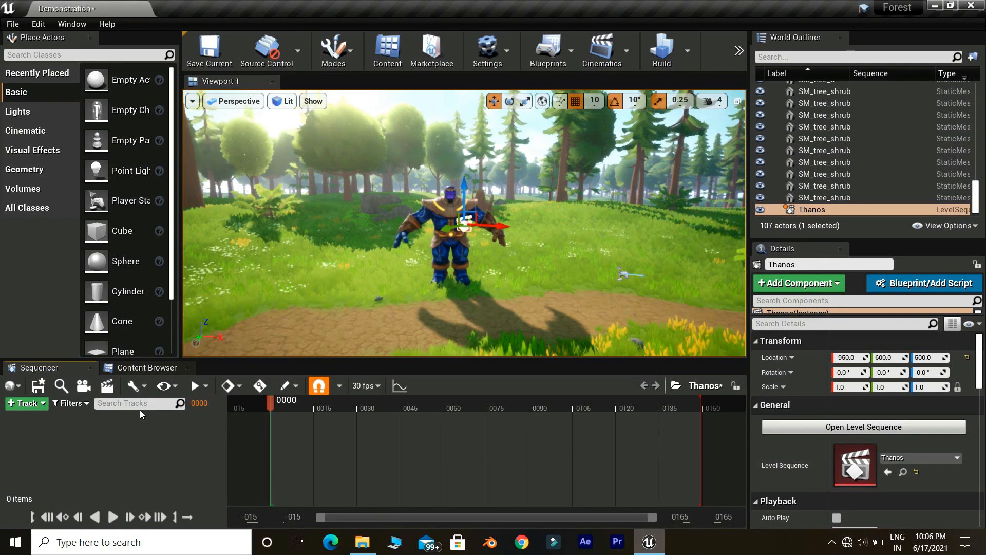
click(83, 385)
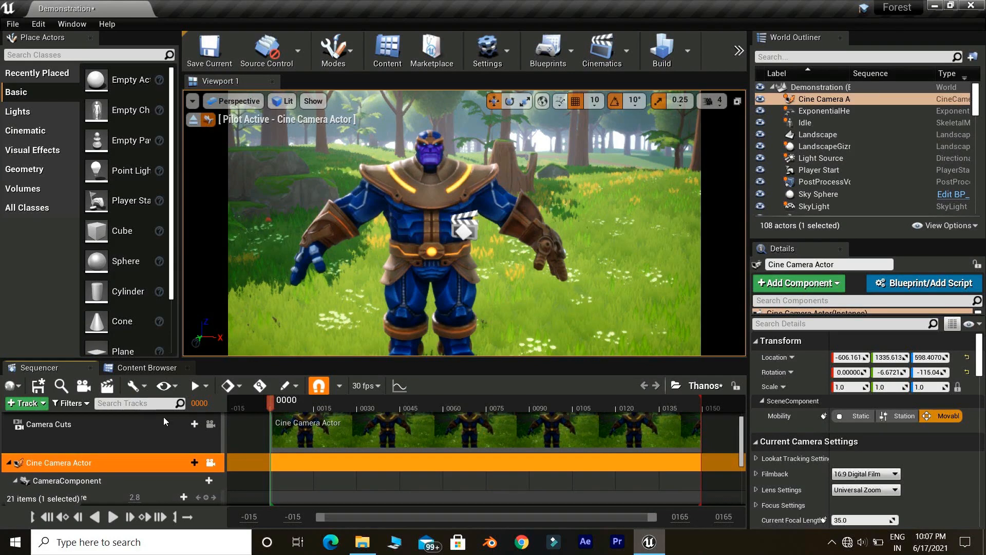
middle_drag(329, 288, 300, 290)
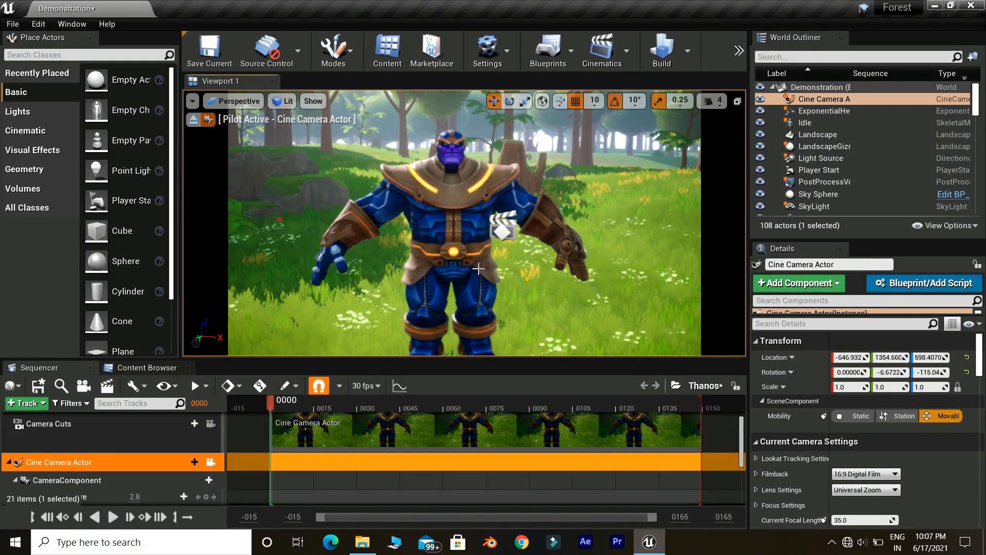
- Add the Idle character to the sequence and assign the Idle_Anim animation to its Animation track
click(454, 248)
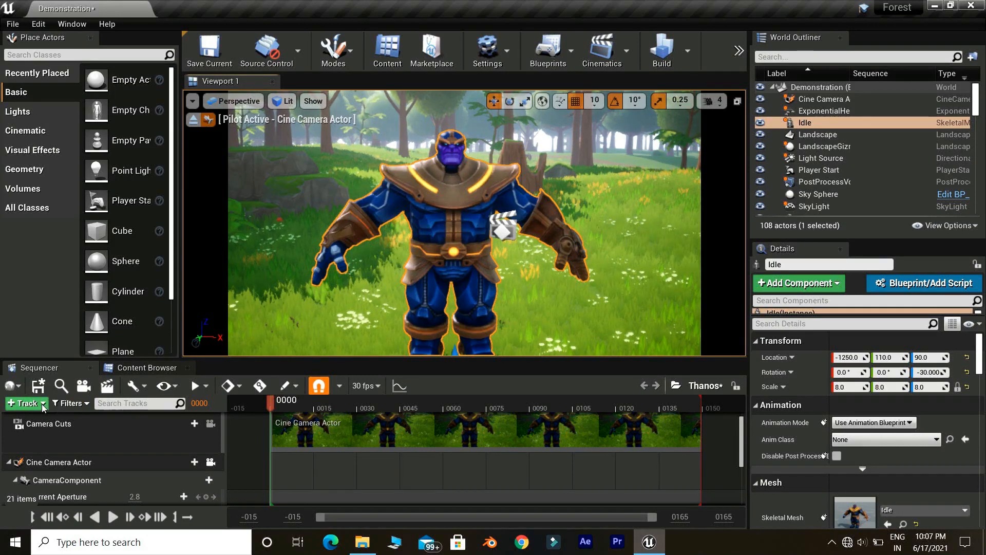
click(27, 402)
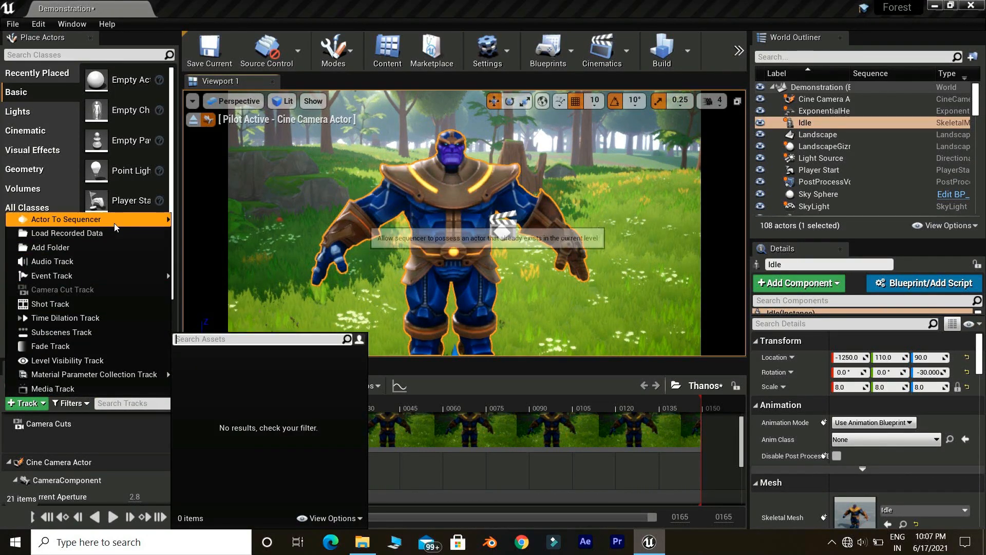
mouse_move(93, 219)
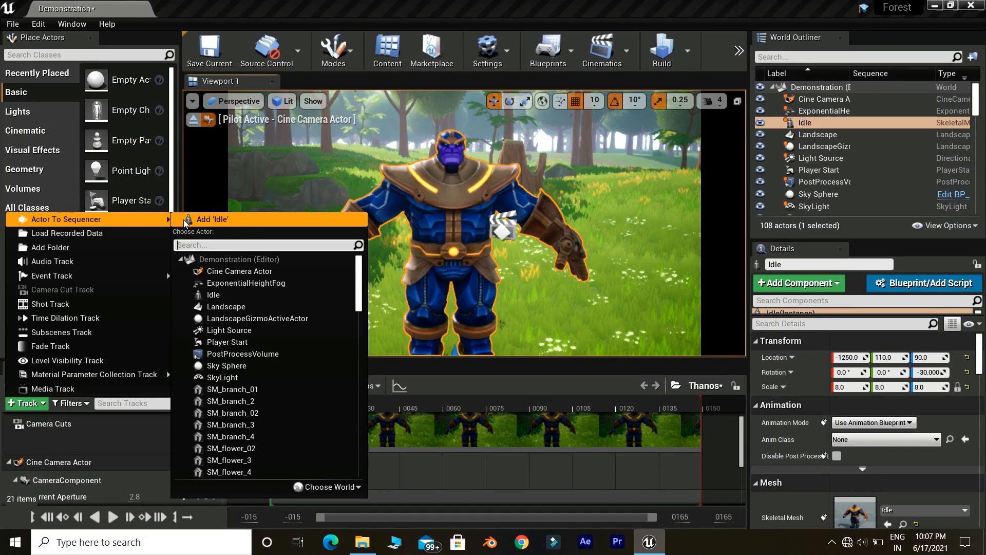
click(196, 219)
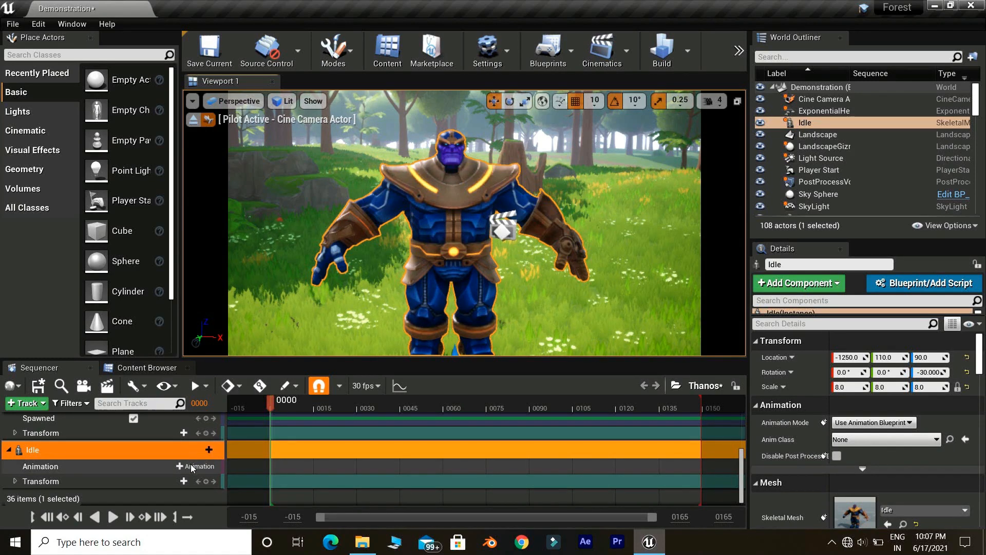
click(194, 466)
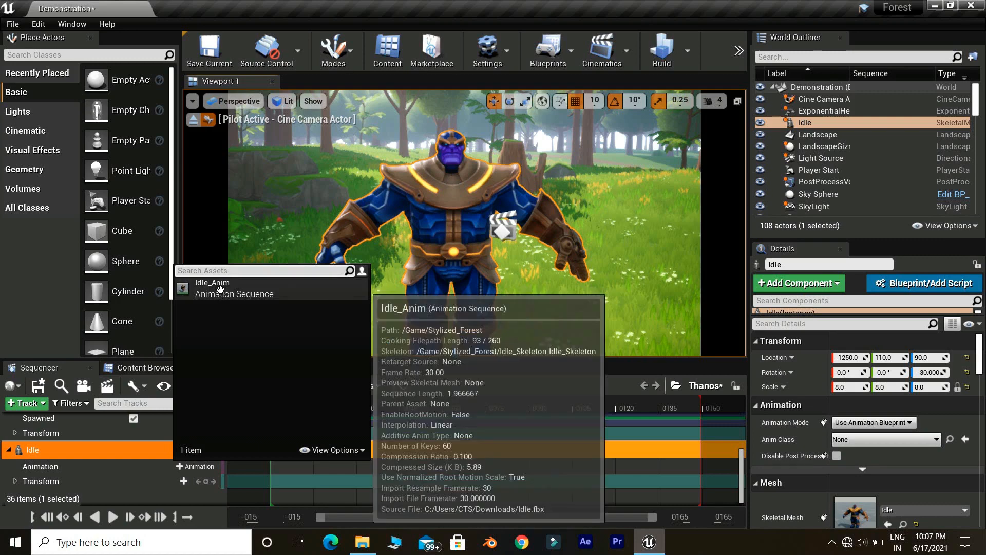
click(220, 290)
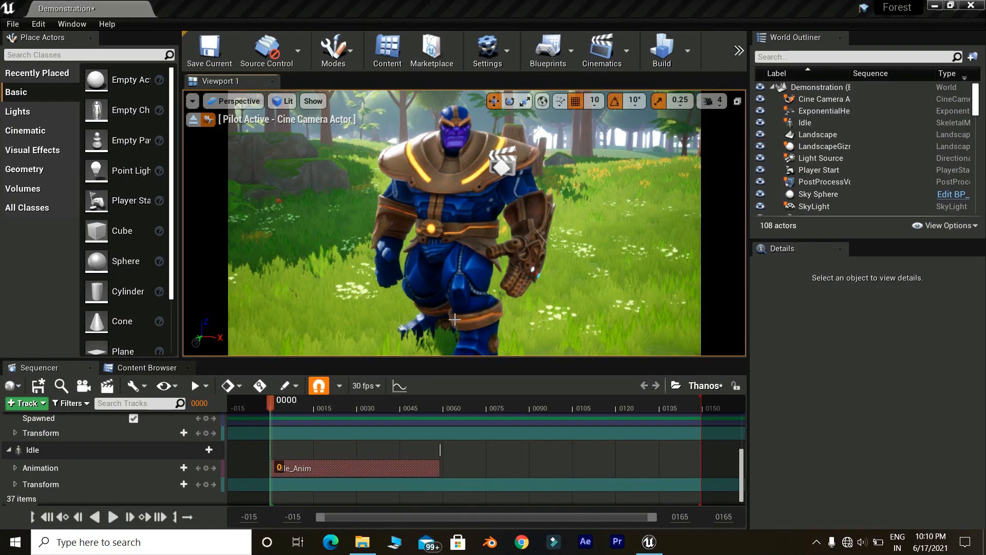
- Try to extend the Idle_Anim section to frame 150 and play it back, undoing the resize
drag(440, 468, 704, 473)
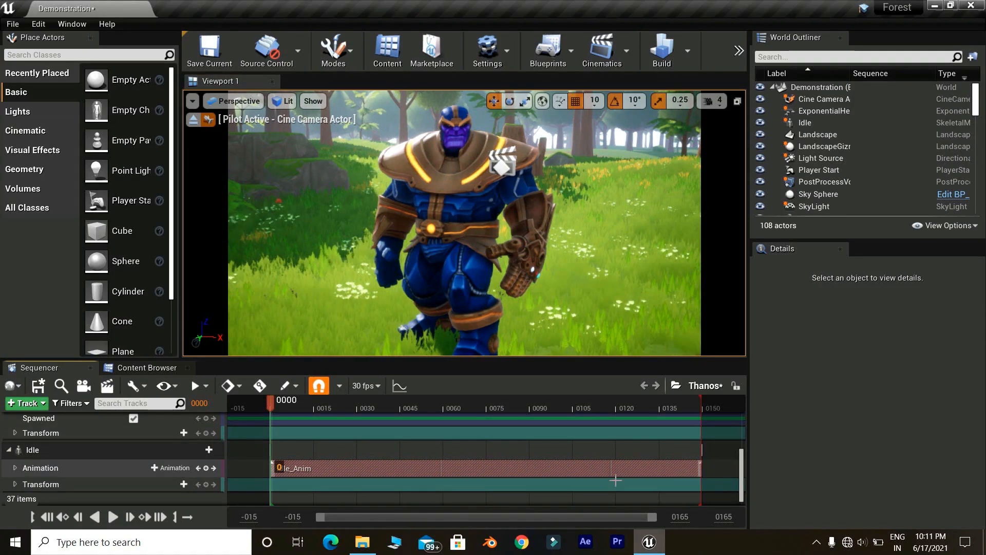
key(space)
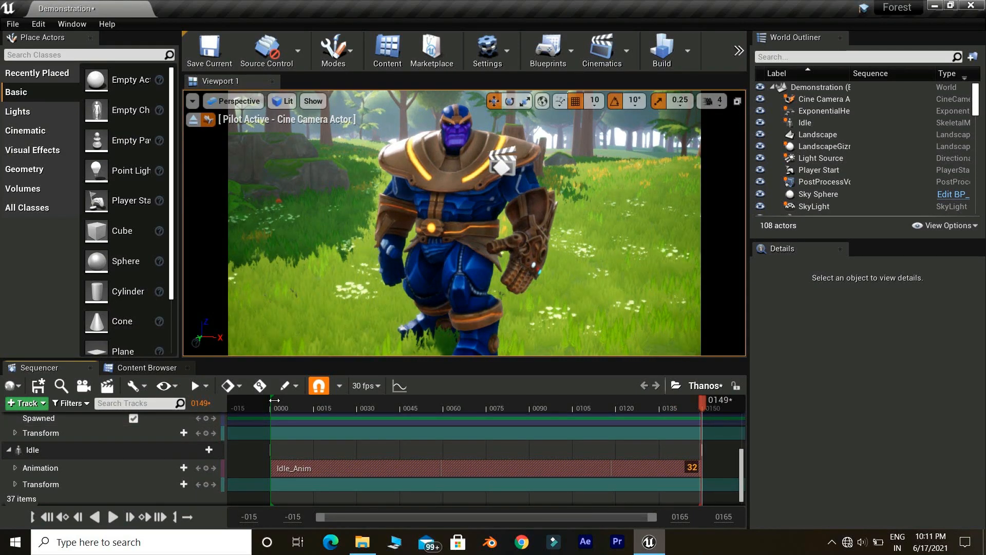
key(ctrl+z)
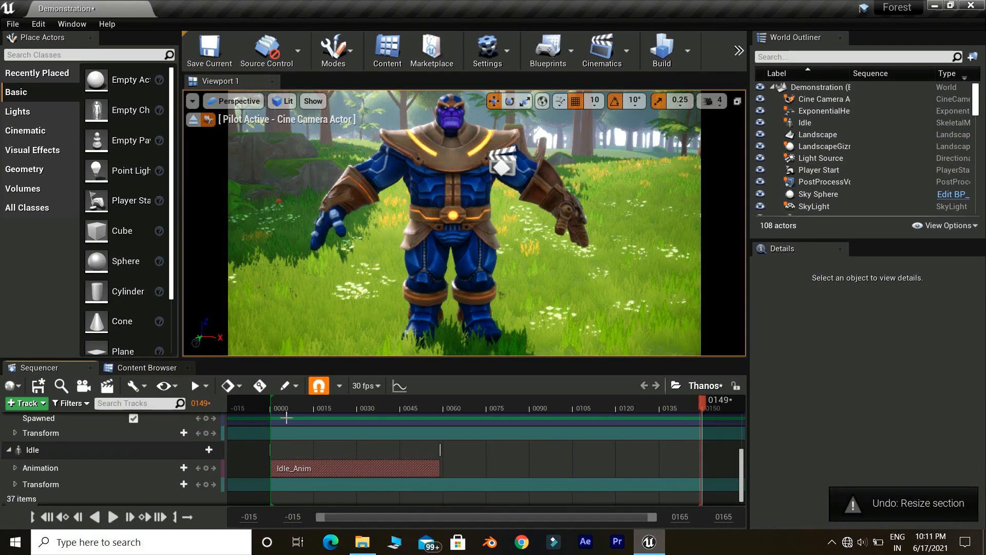
- Place two copies of the Idle_Anim section along the Animation track, each overlapping the previous section's end, and play the sequence from frame 0
click(307, 468)
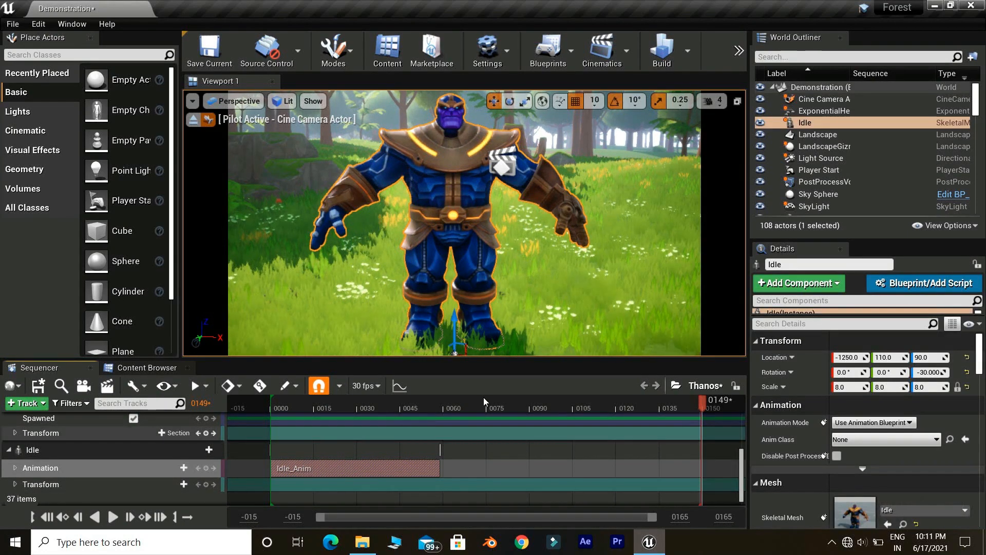
click(465, 403)
key(ctrl+v)
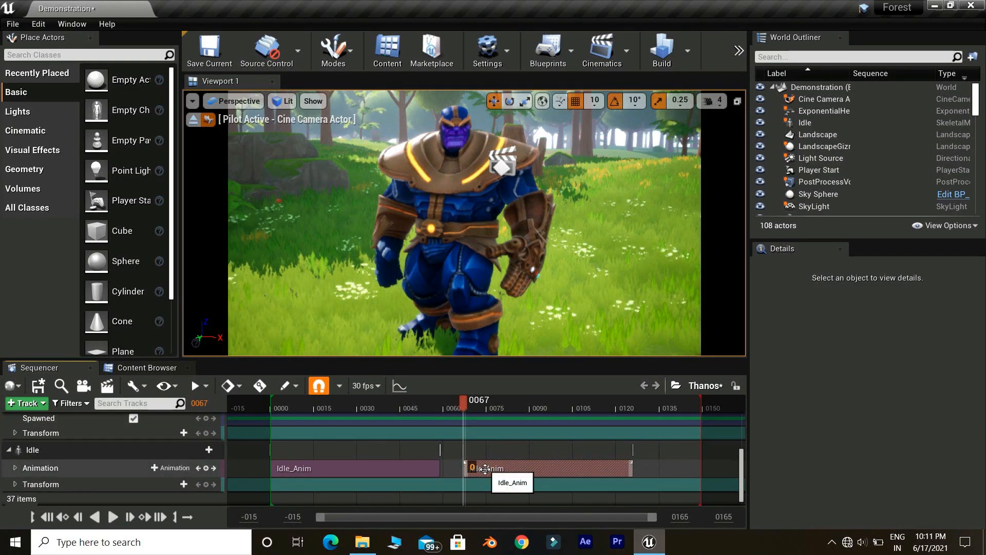
drag(483, 466, 436, 464)
click(608, 405)
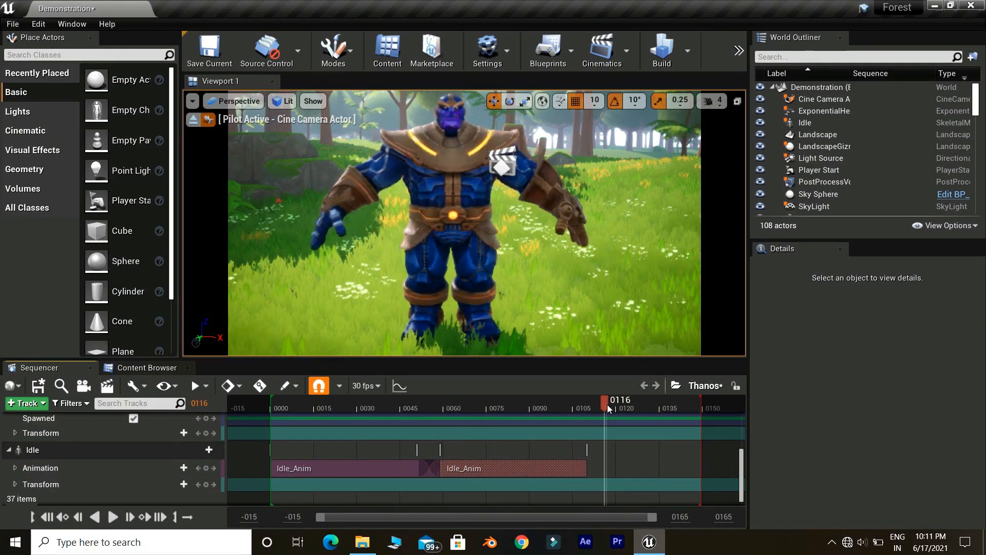
key(ctrl+v)
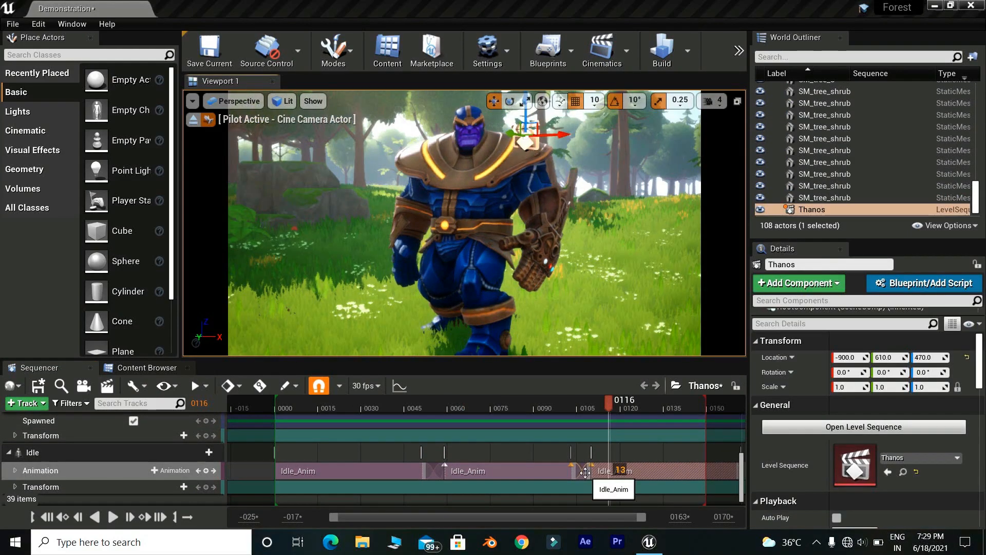
drag(584, 471, 589, 471)
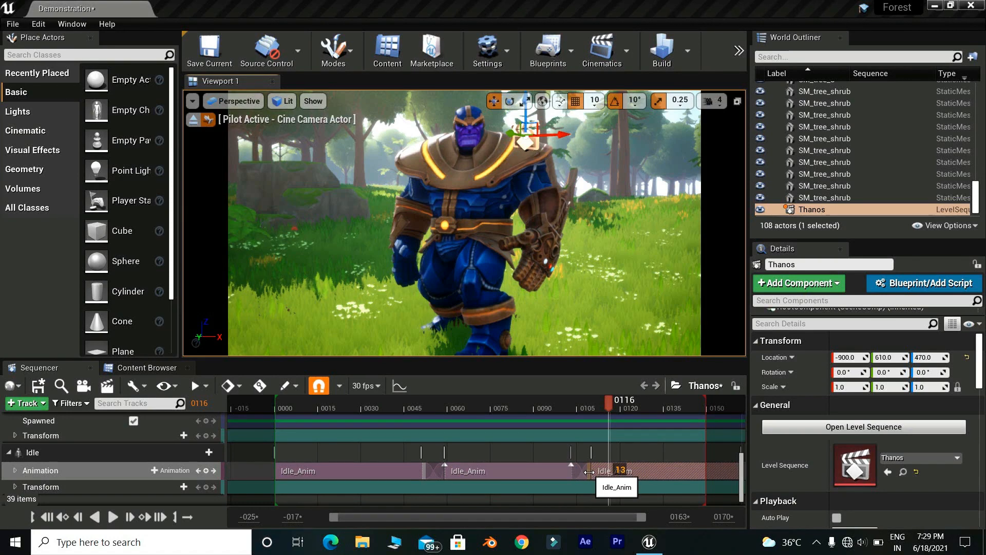
click(275, 409)
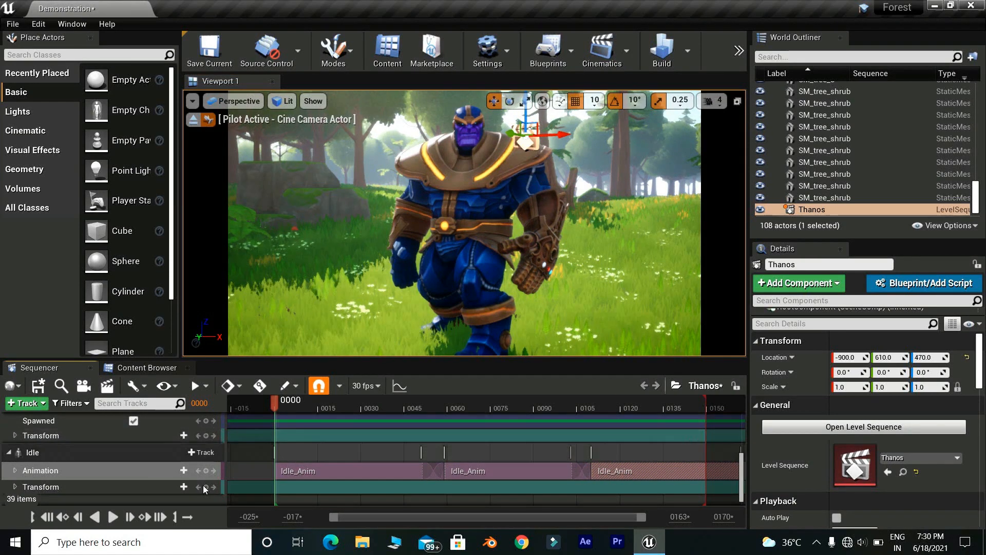
click(113, 516)
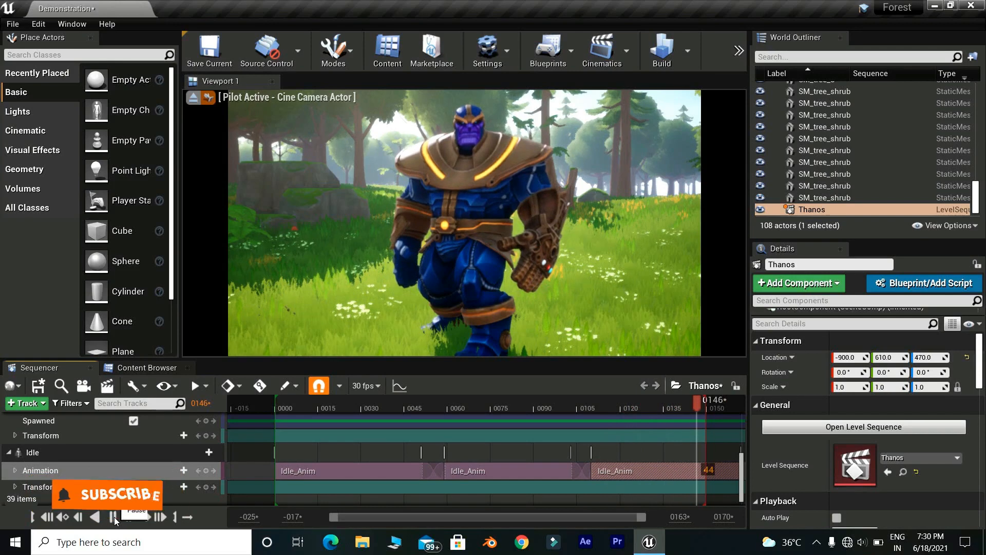
- Set the Cine Camera Actor's current focal length to 50 and reframe the shot on the character from head to lower legs
scroll(138, 422, up, 10)
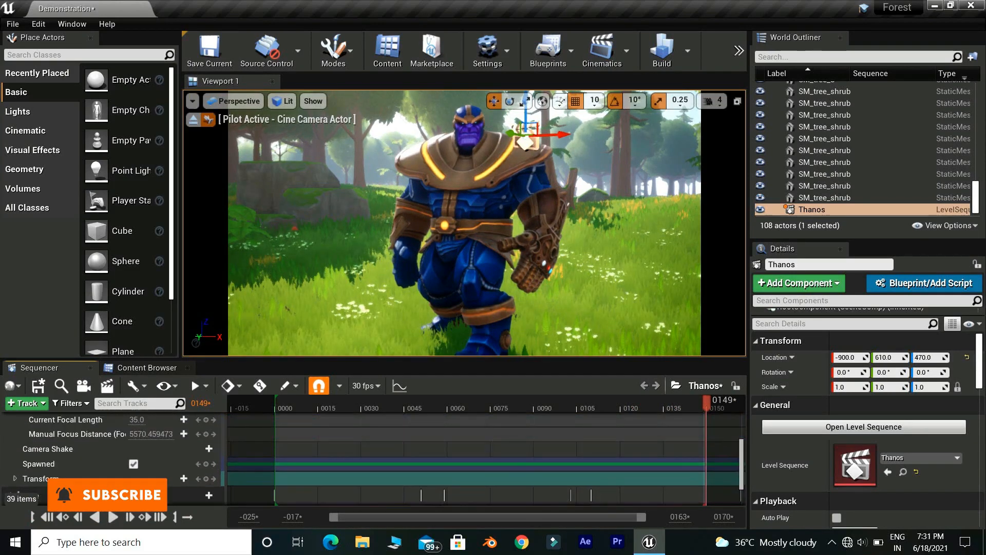
click(139, 422)
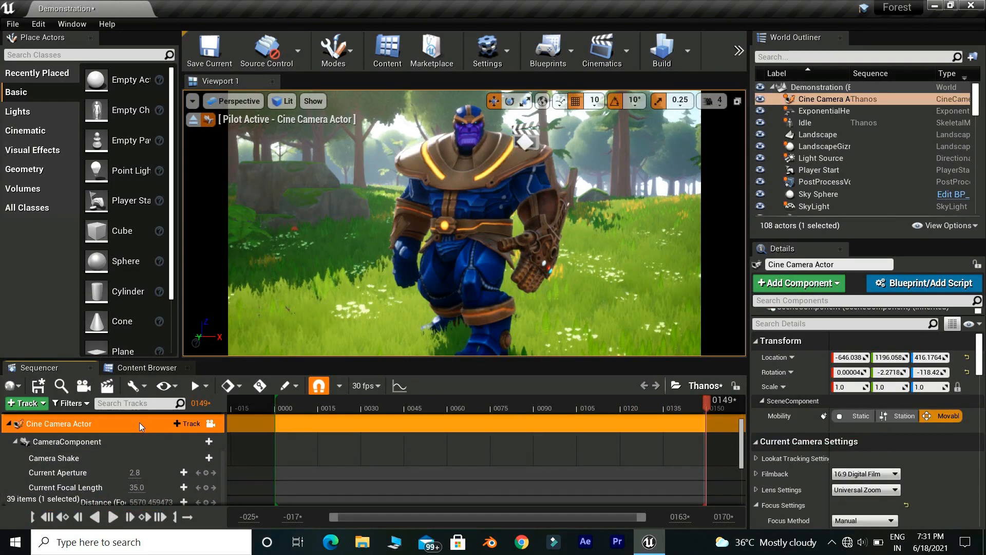
click(136, 486)
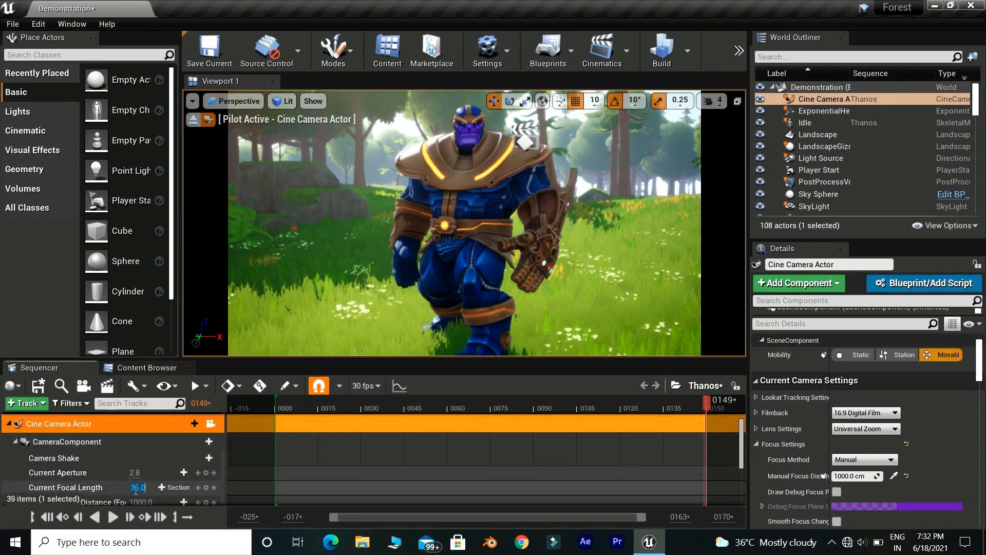
text(50)
key(Return)
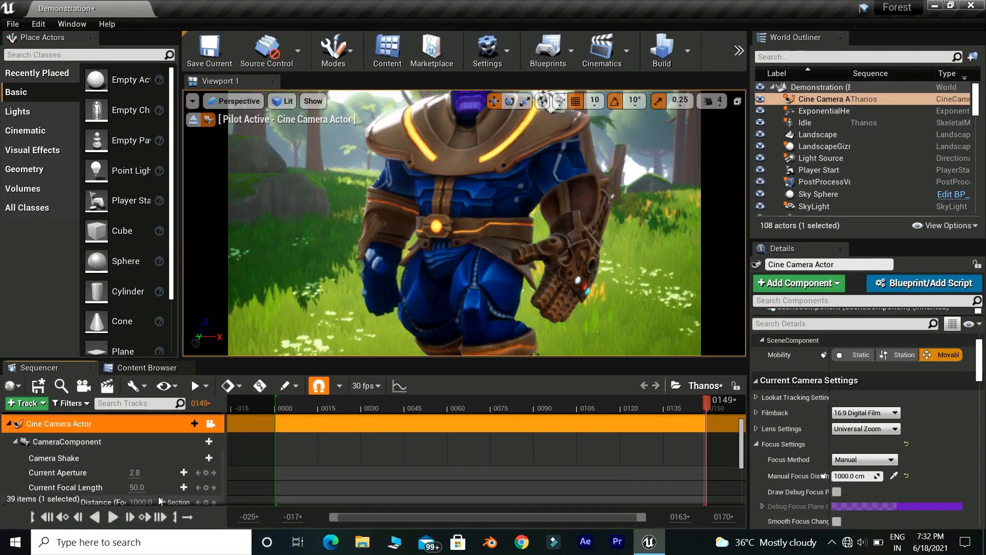
right_drag(455, 270, 456, 243)
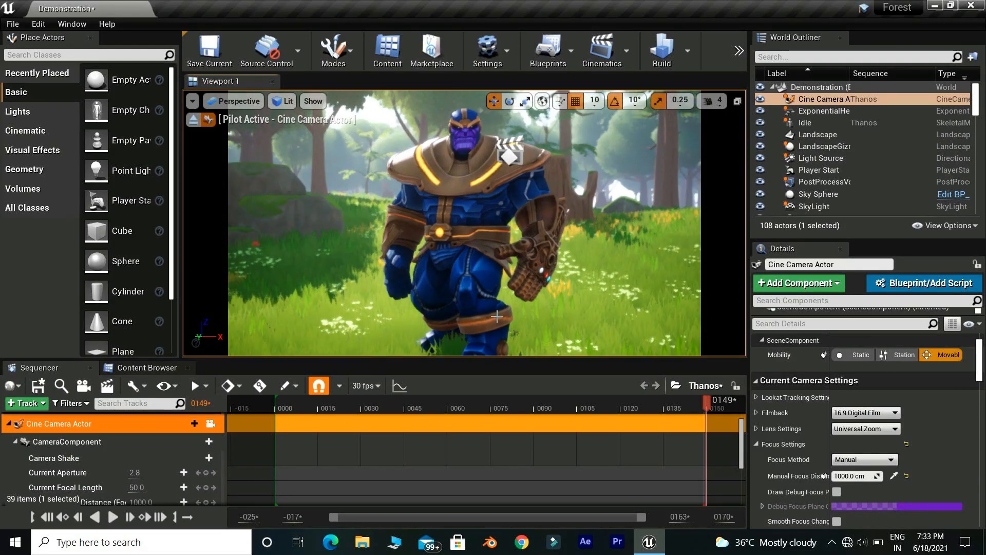
- Set the camera's manual focus distance to about 1998.18 cm using the debug focus plane, and set its current aperture to 0.1
click(837, 492)
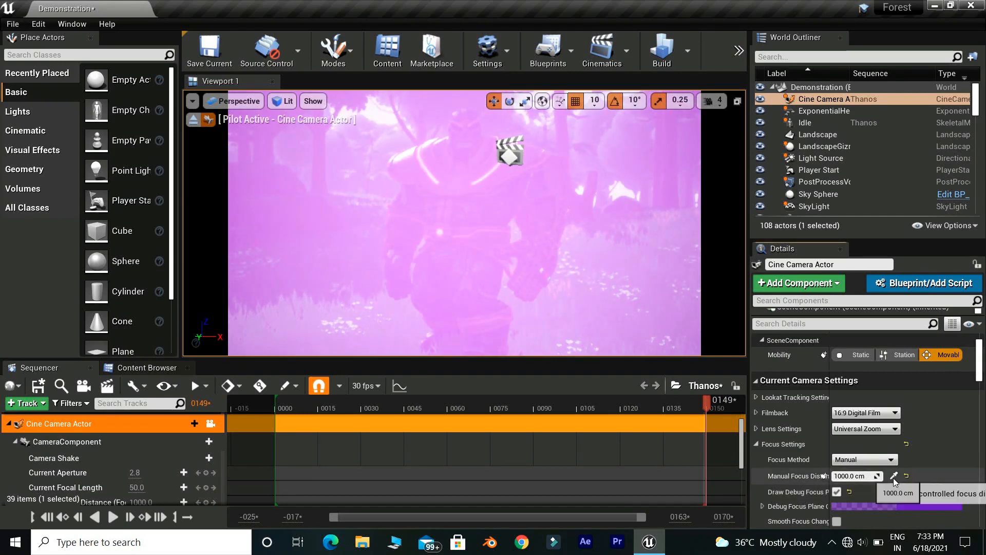
click(479, 200)
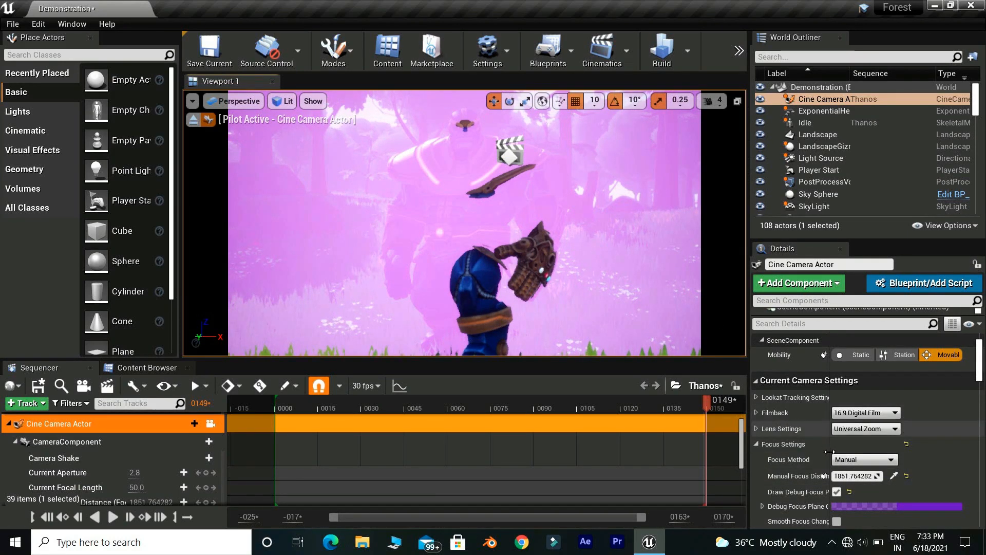
drag(823, 475, 823, 476)
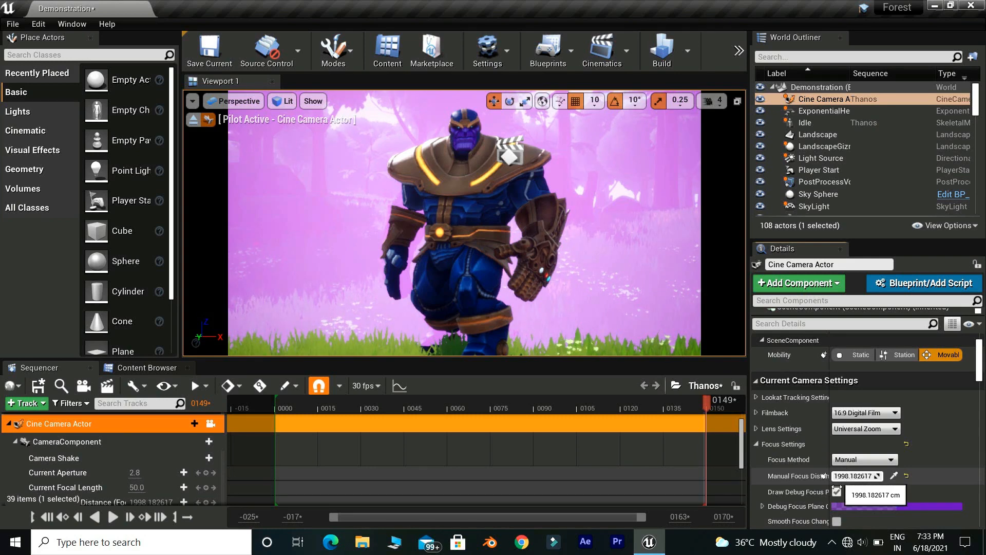
click(837, 492)
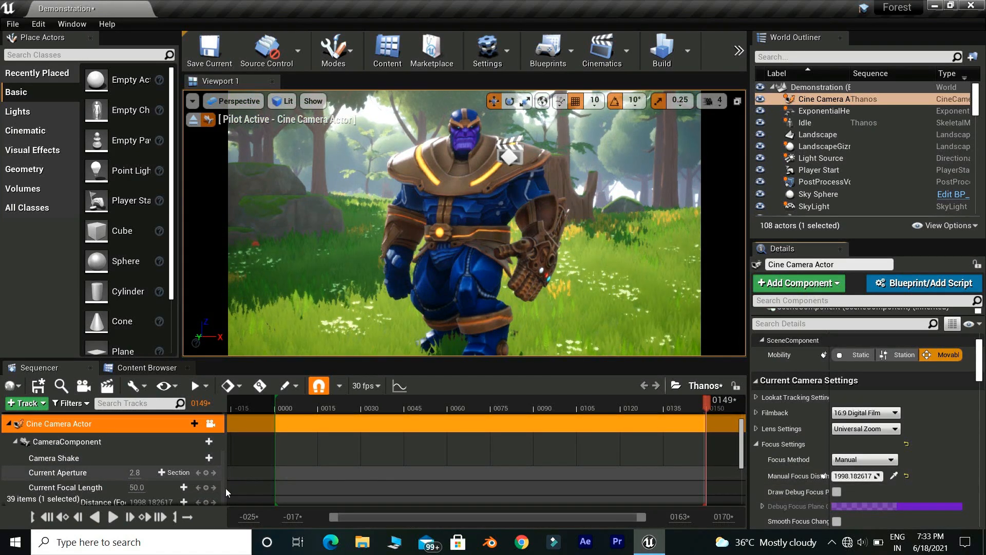
click(133, 473)
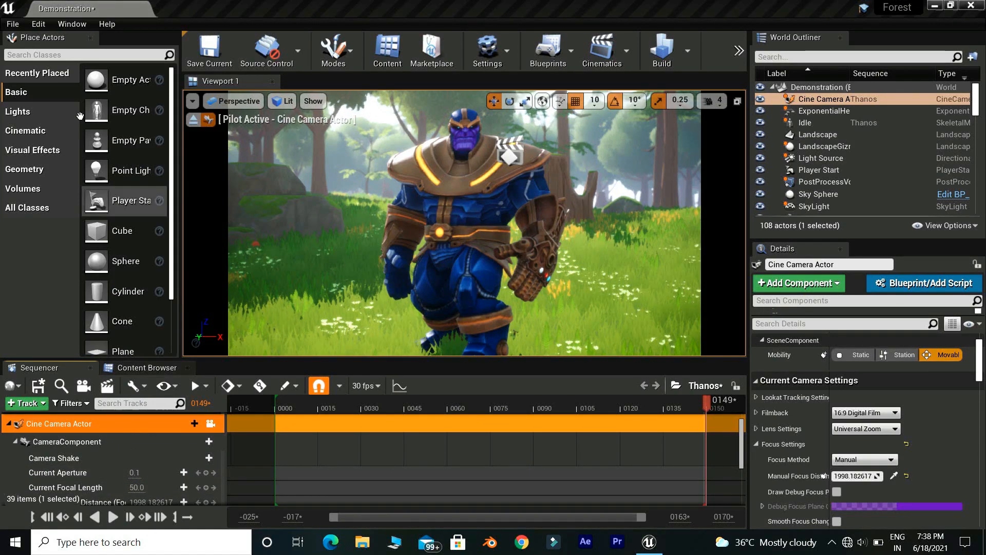
- Enable the Movie Render Queue and Movie Render Queue Additional Render Passes plugins, accepting the beta versions
click(42, 24)
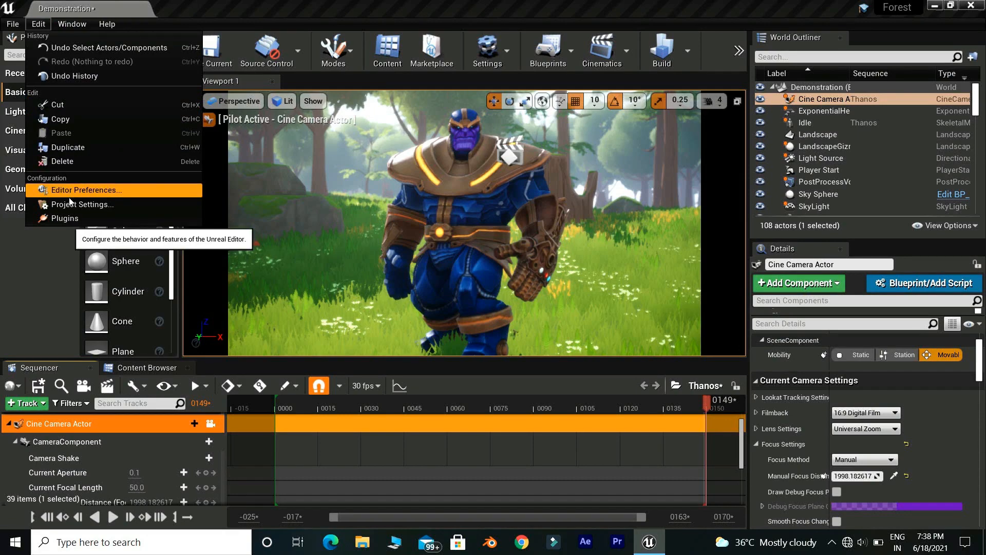
click(70, 218)
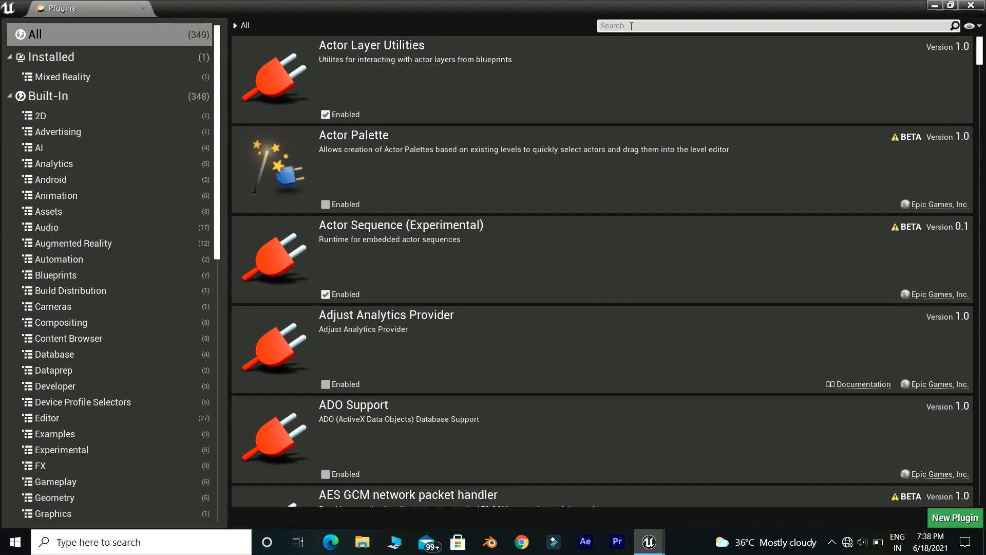
text(movie)
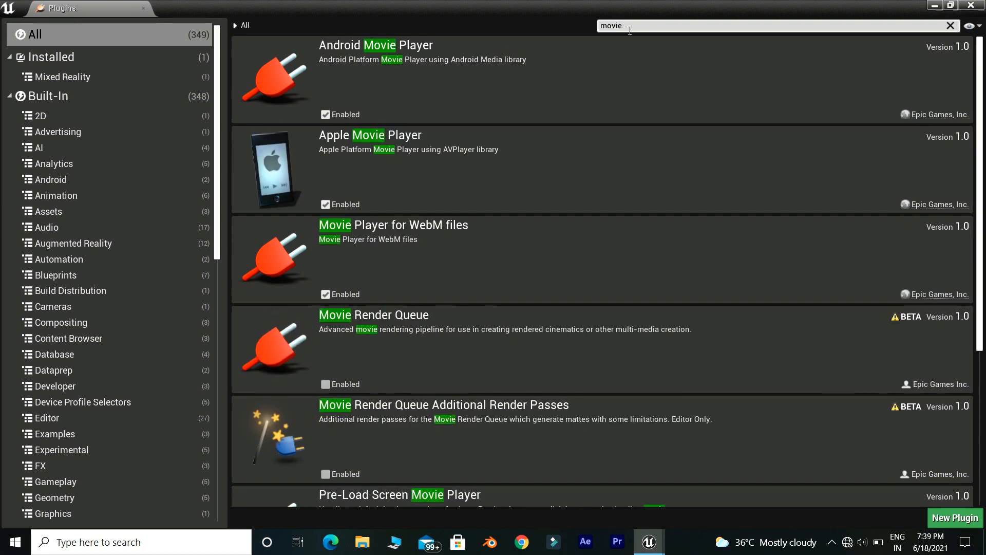
text( render)
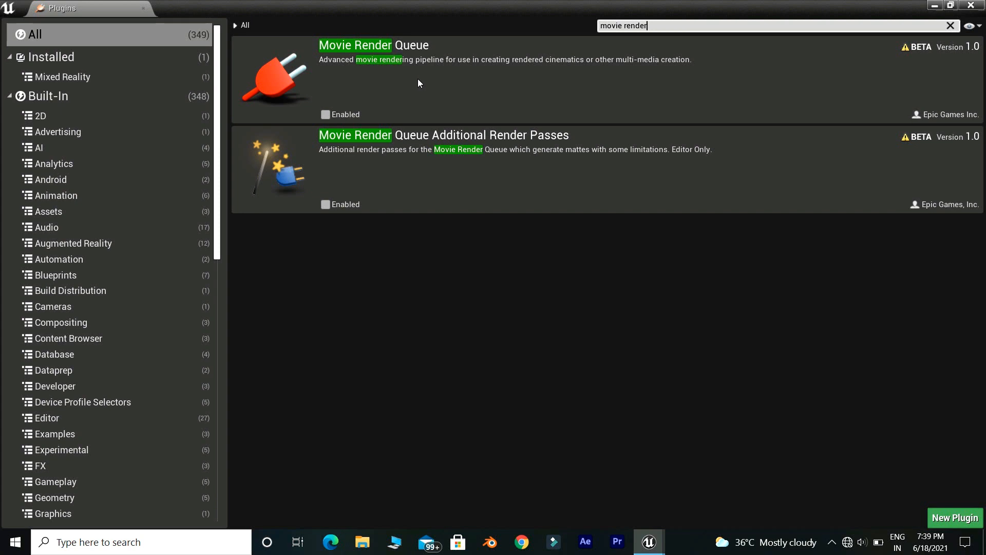
click(331, 115)
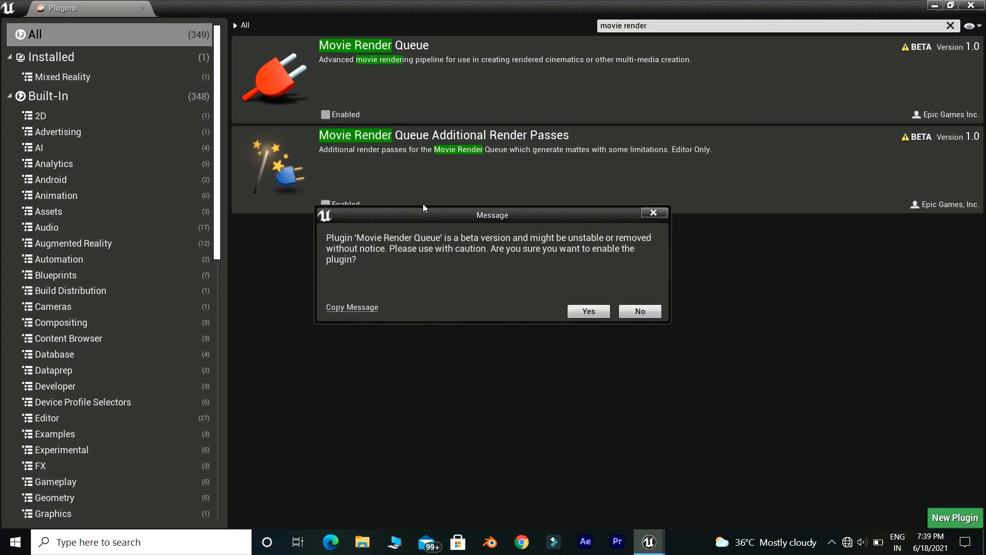
click(584, 312)
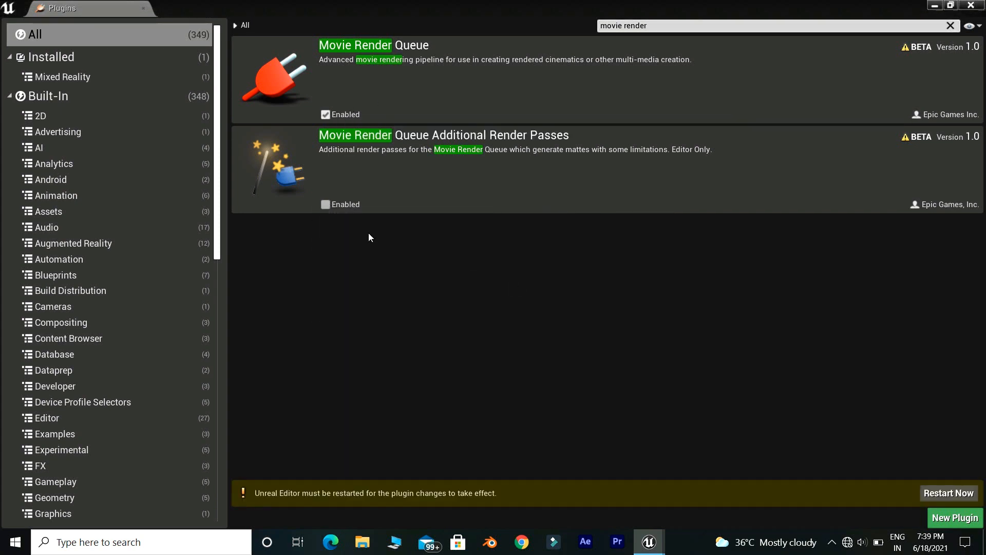
click(336, 206)
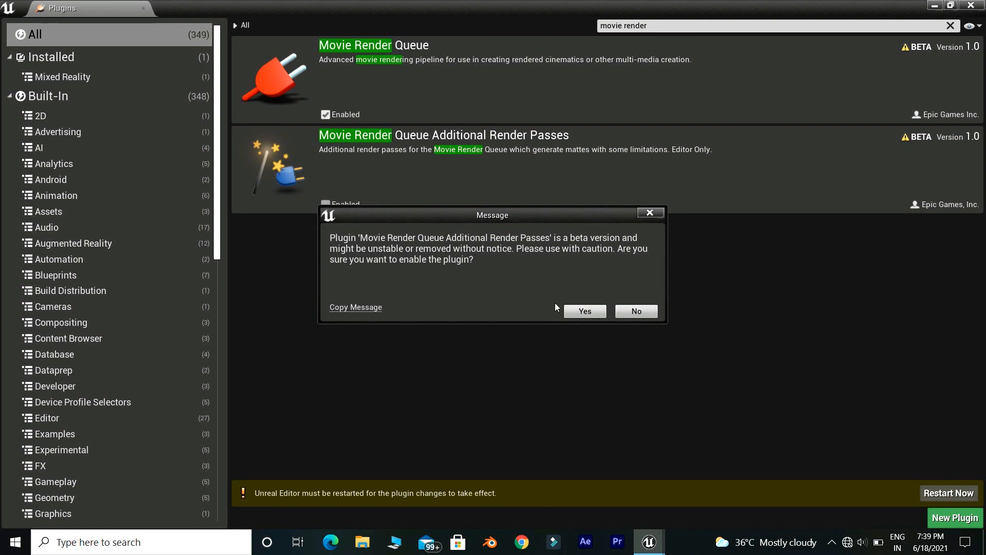
click(570, 313)
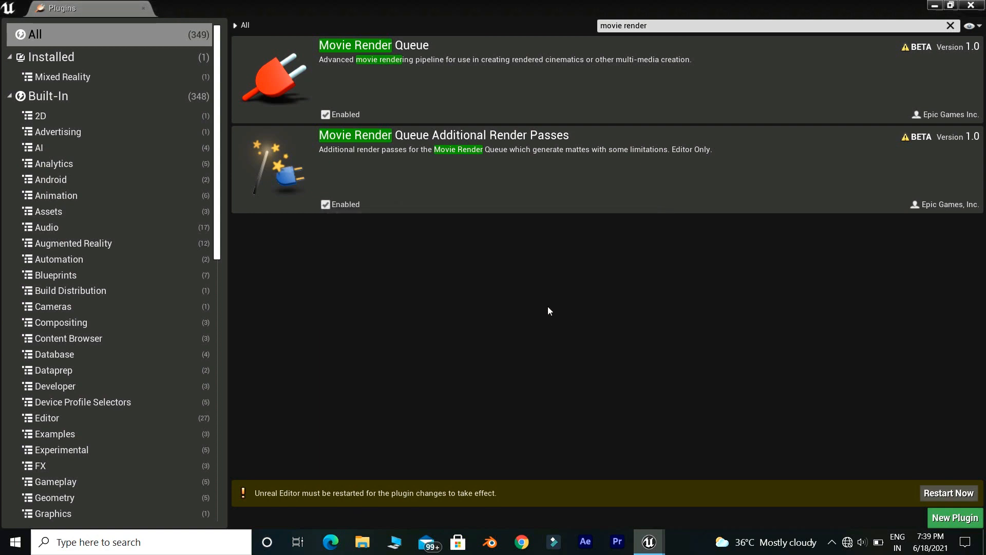
- Restart the editor, saving the Demonstration level and Thanos sequence, and close the Plugins window
click(943, 495)
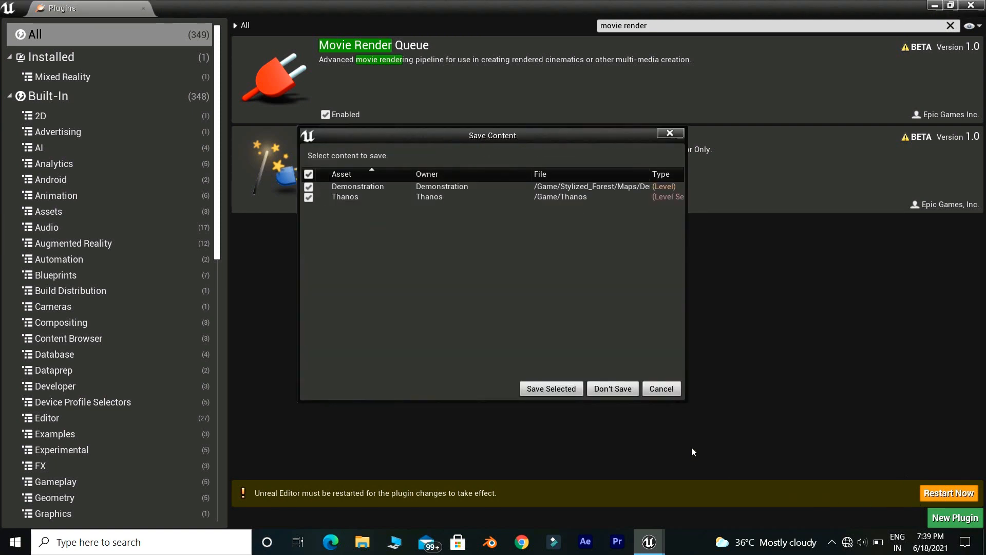
click(564, 393)
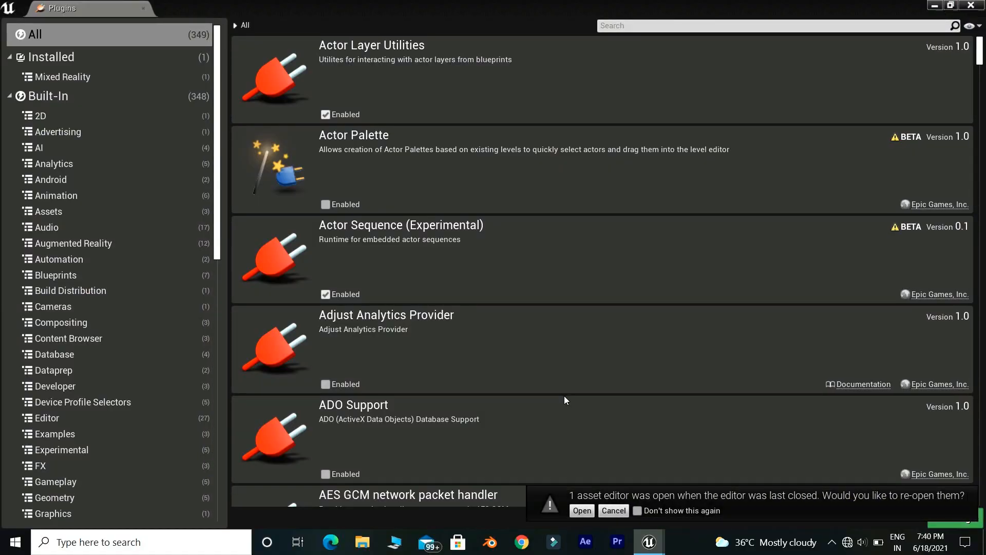
click(981, 6)
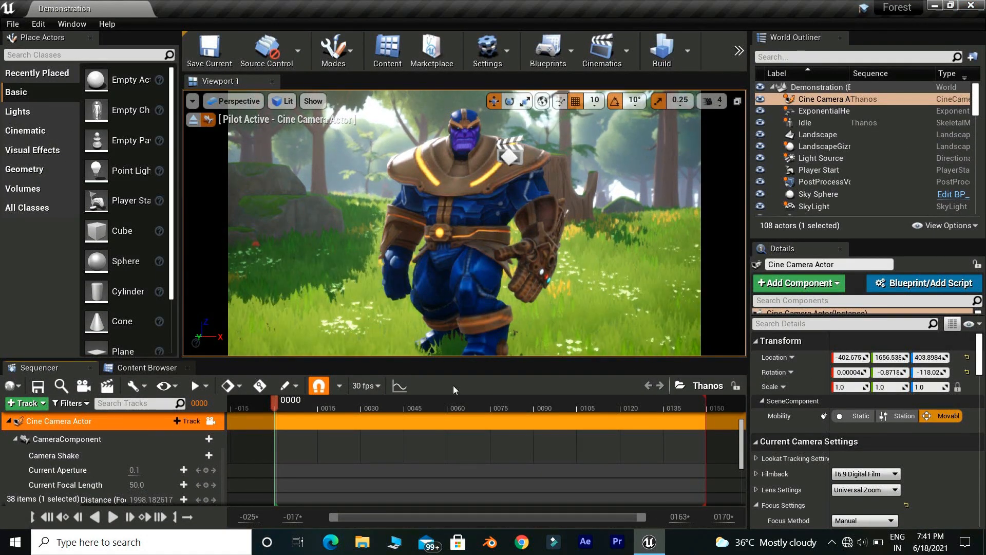
- Open the Movie Render Queue and add the Thanos level sequence as a render job
click(76, 23)
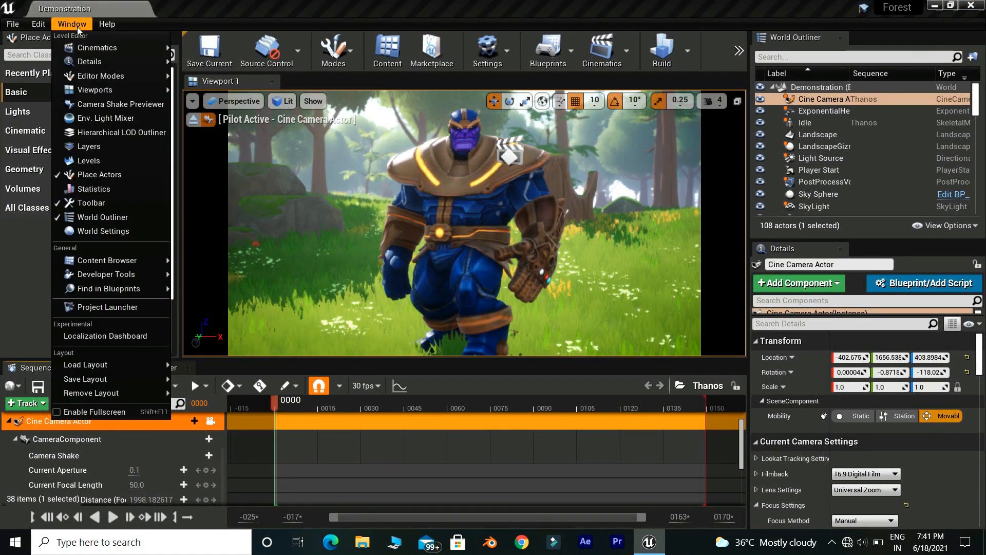
mouse_move(125, 49)
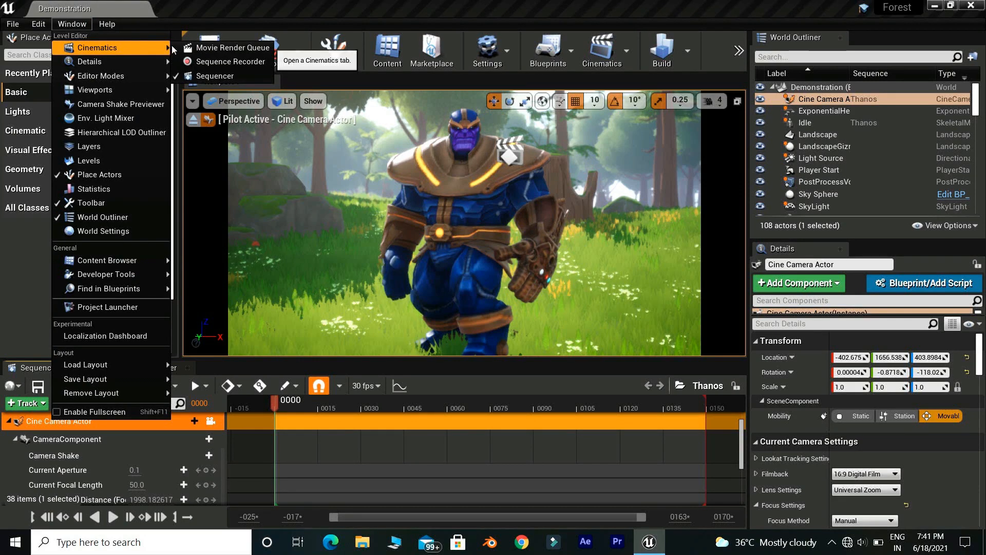
click(208, 47)
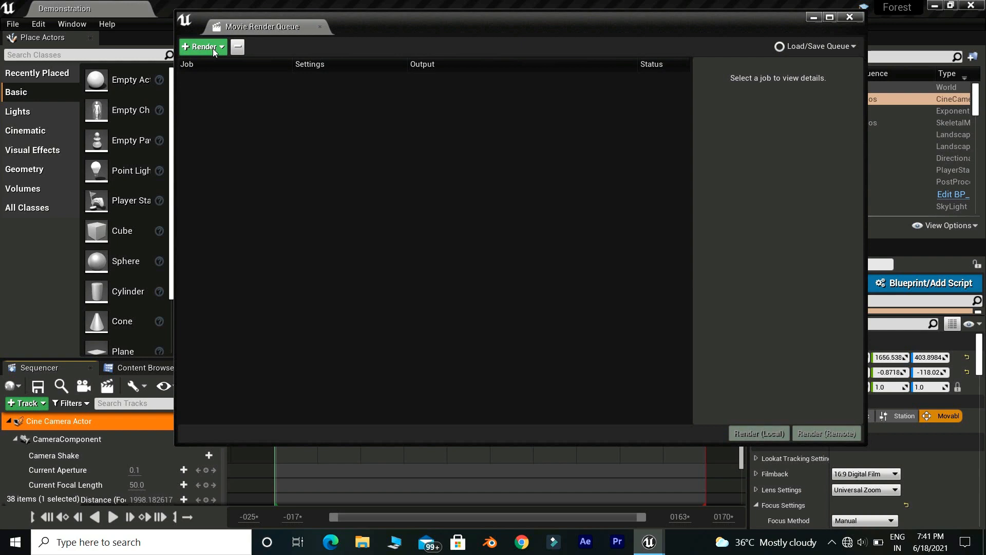
click(214, 47)
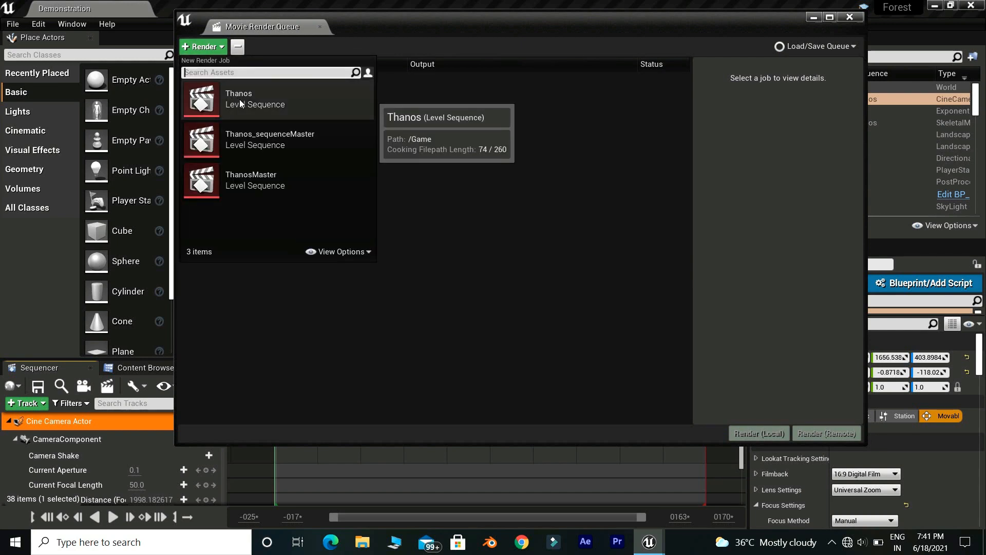
click(241, 104)
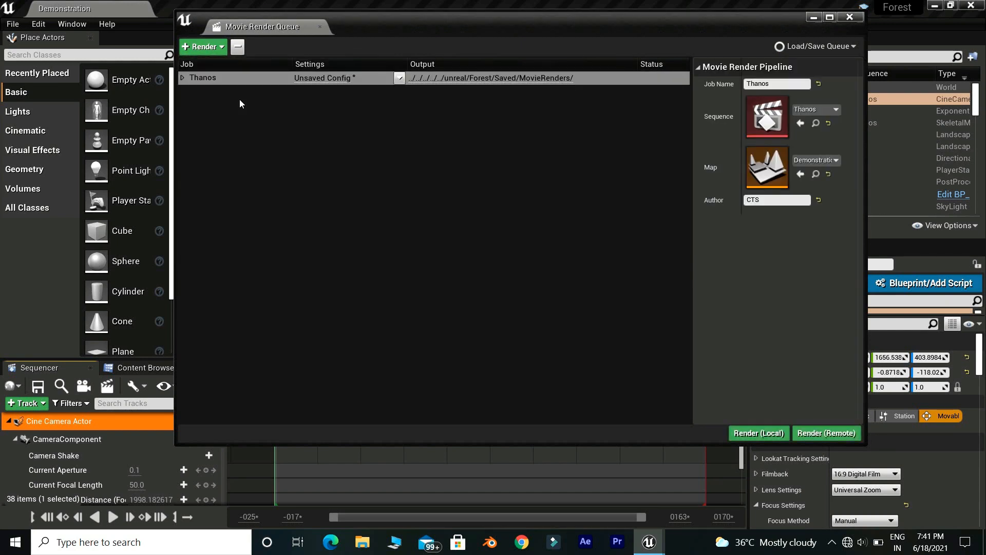
- Open the Thanos job's render configuration and remove its .jpg Sequence [8bit] output
click(338, 78)
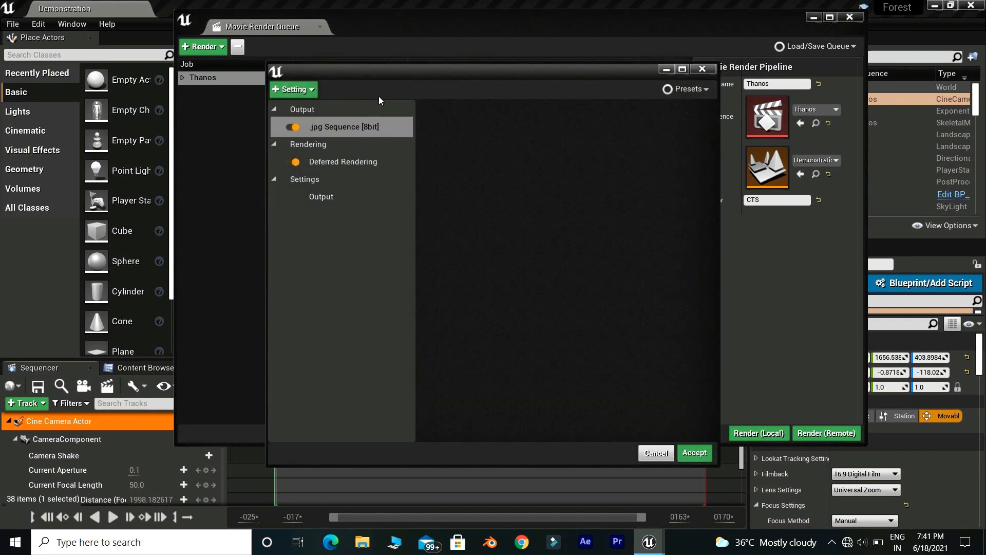
click(341, 131)
key(Delete)
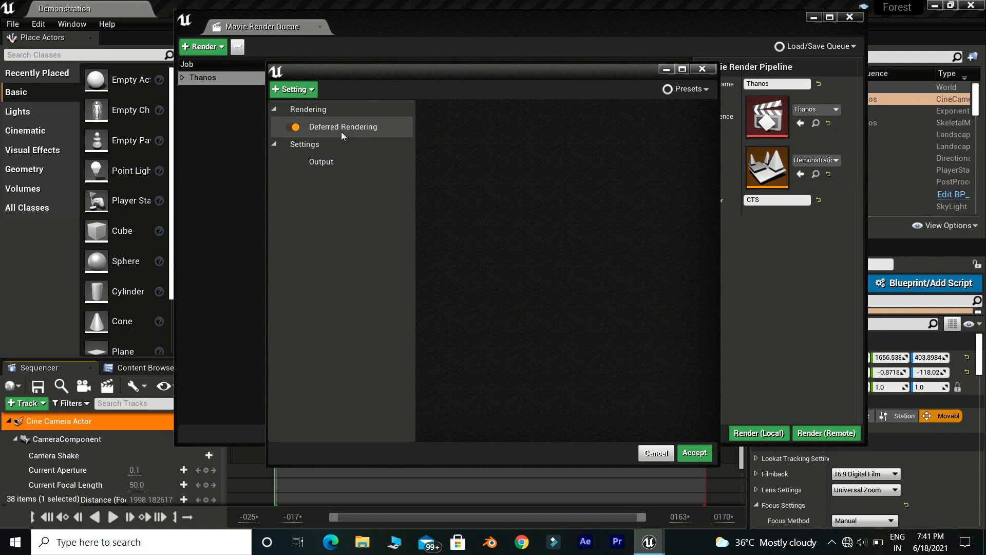
- Add Anti-aliasing, High Resolution and .png Sequence [8bit] to the Thanos job's render configuration
click(309, 94)
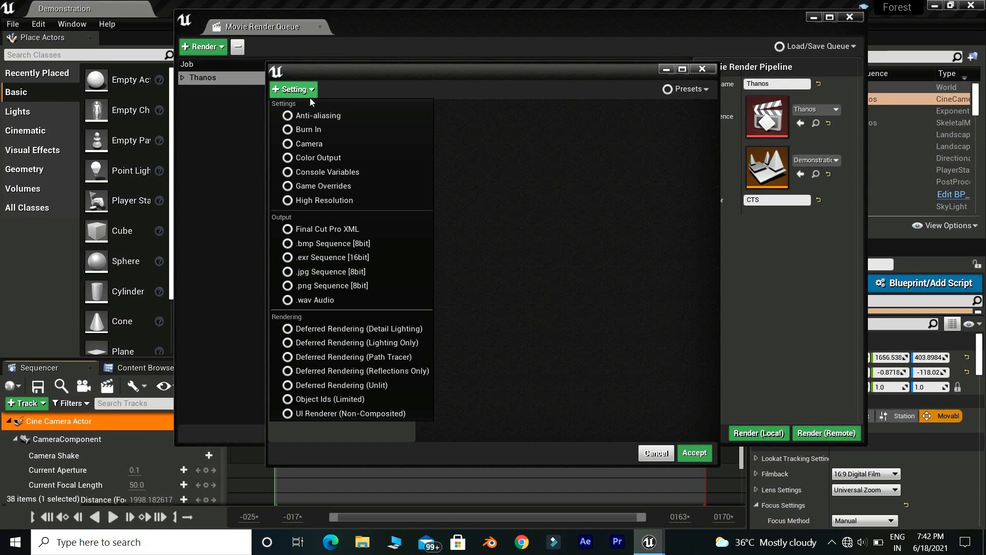
click(303, 116)
click(298, 94)
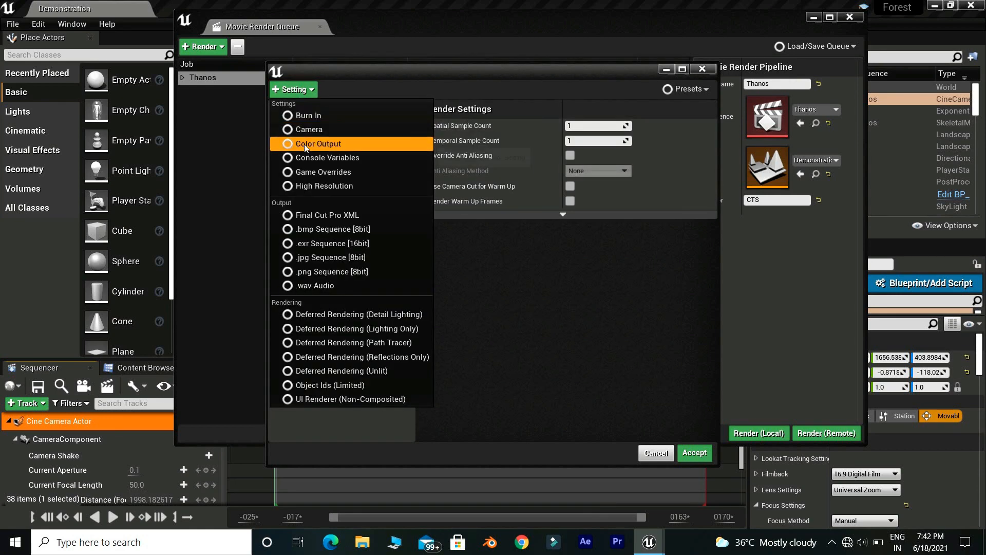
click(314, 186)
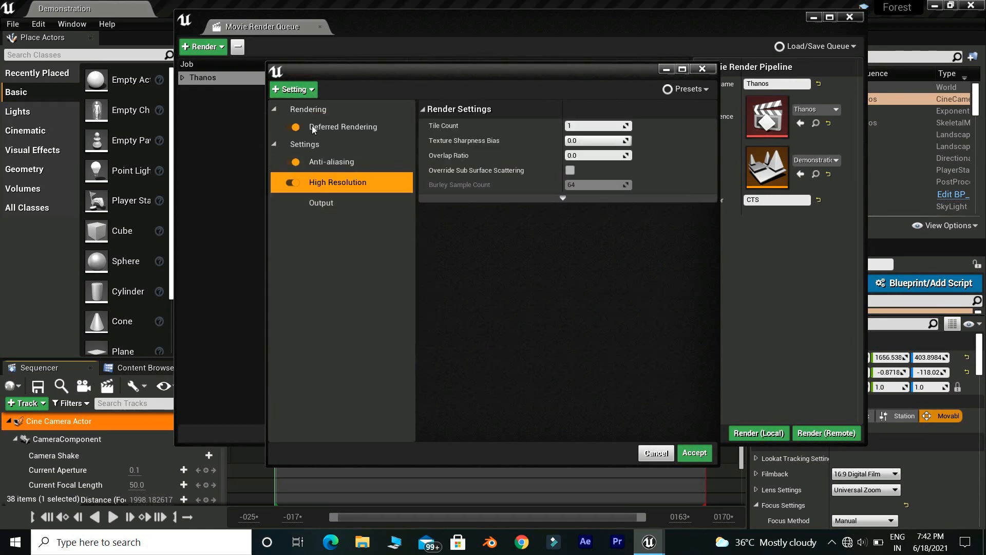
click(310, 96)
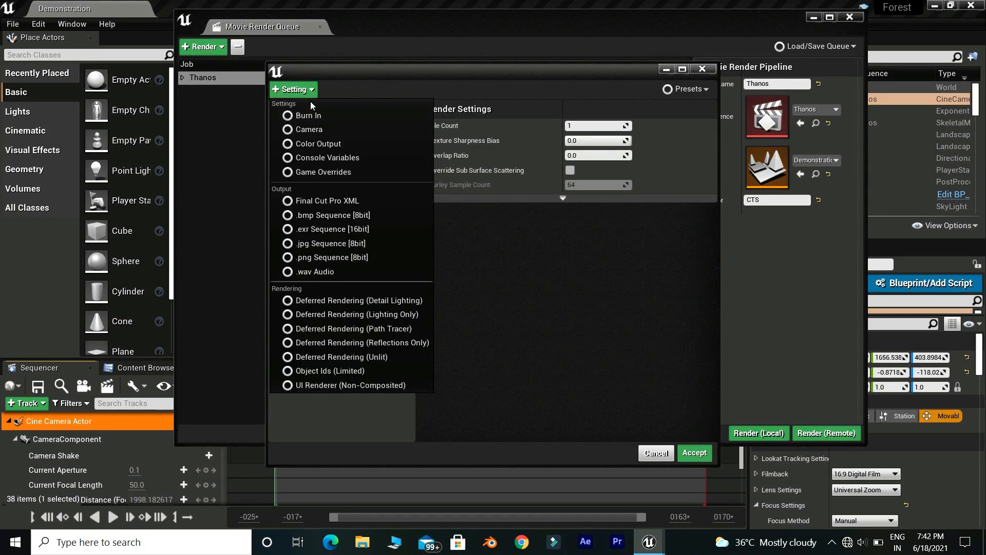
click(321, 257)
- Set the job's output directory to F:/unreal/Forest/render, accept the configuration, and render the Thanos job locally
click(323, 245)
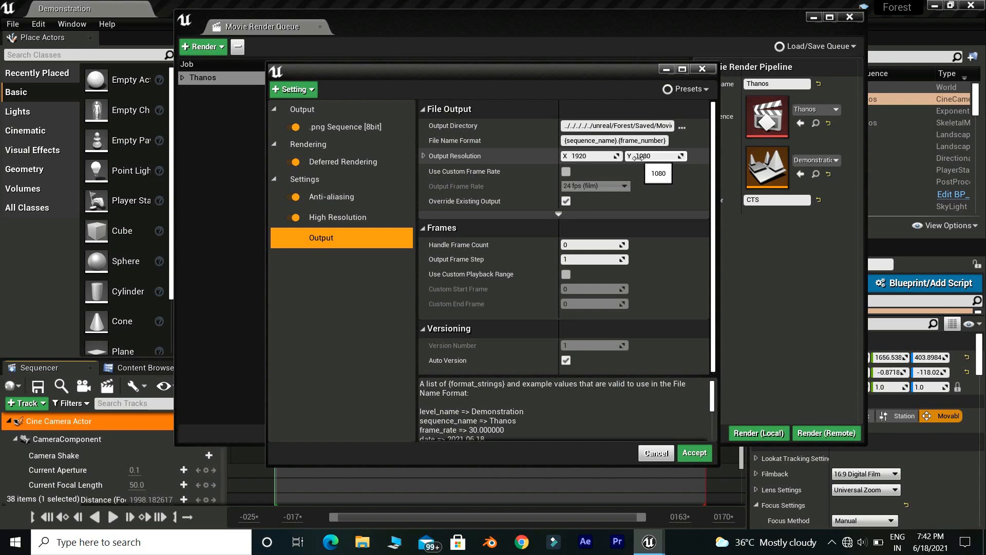
click(678, 127)
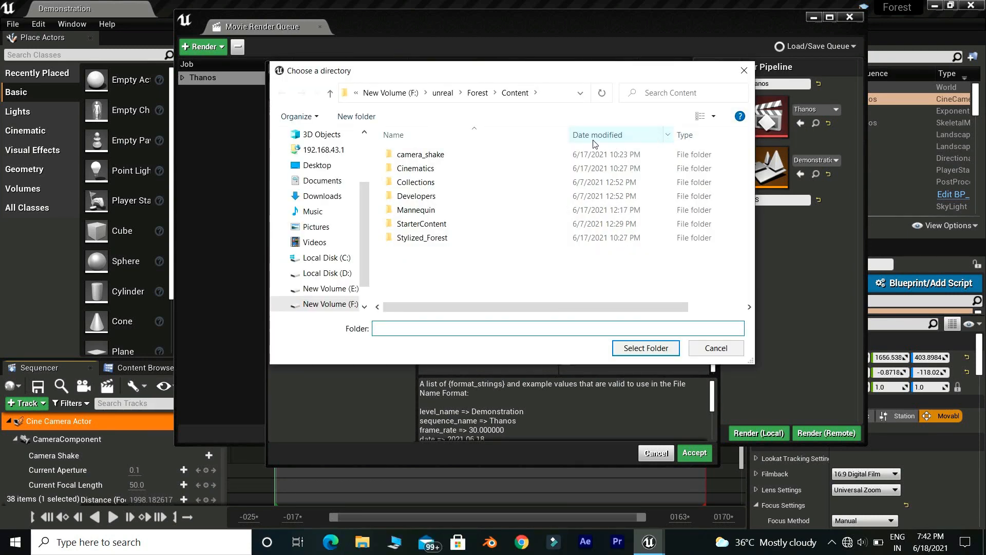
click(477, 93)
click(409, 210)
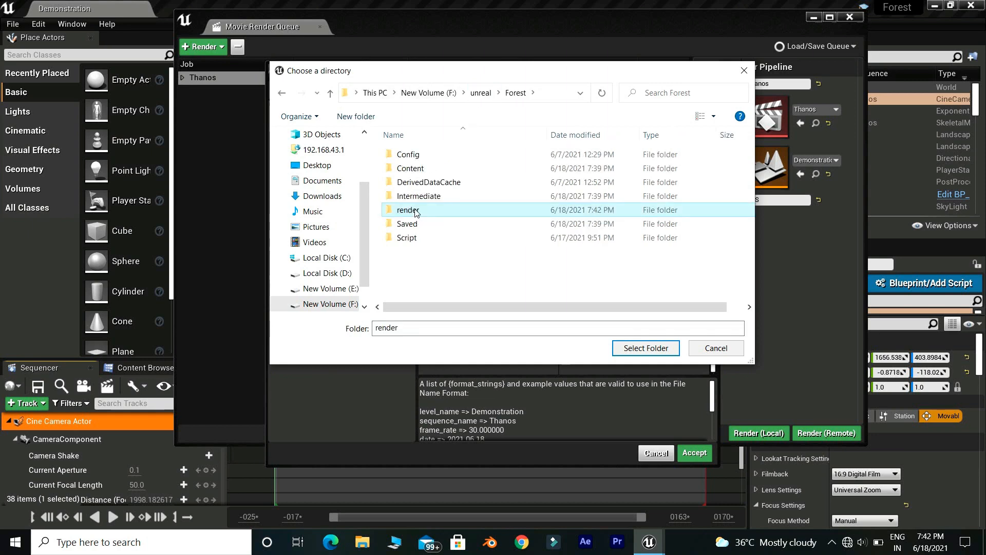
double_click(415, 213)
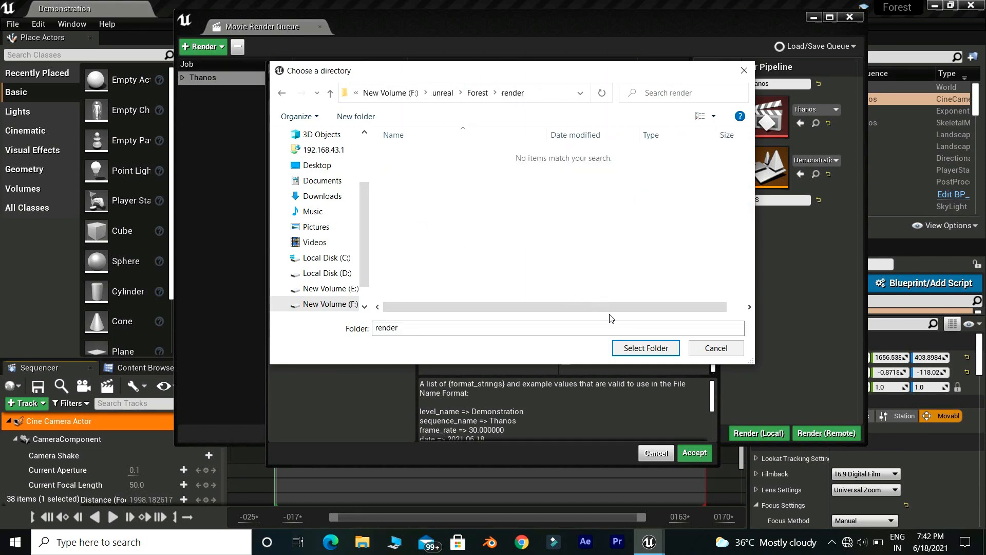
click(639, 349)
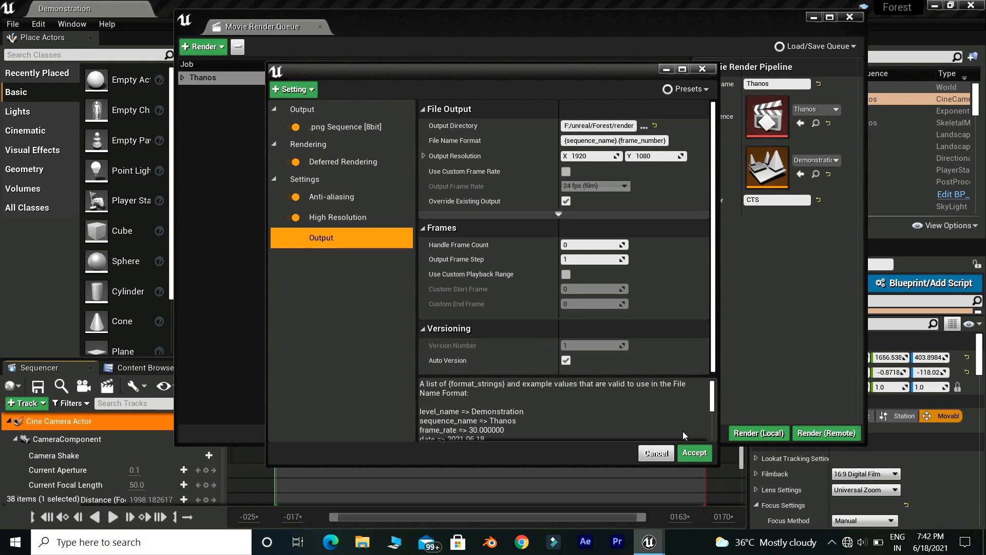
click(694, 453)
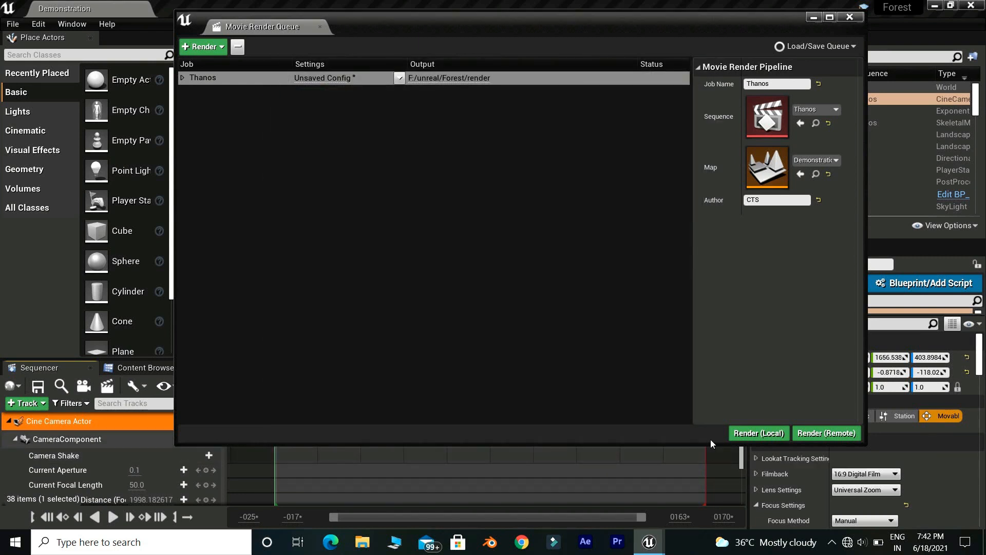
click(743, 436)
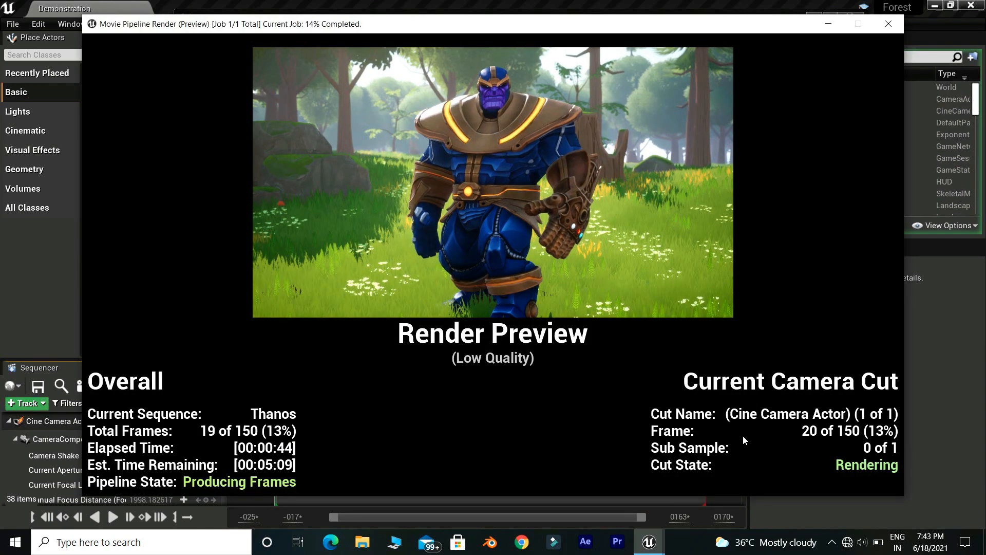